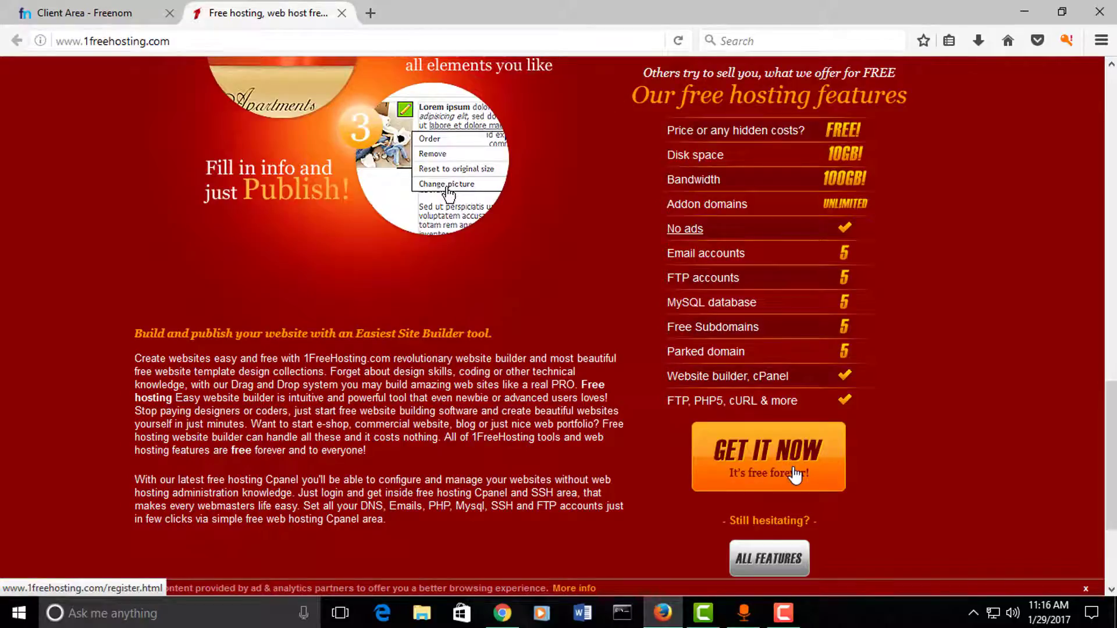
# Step: Open the free hosting sign-up form and enter the e-mail address and full name
pyautogui.click(797, 462)
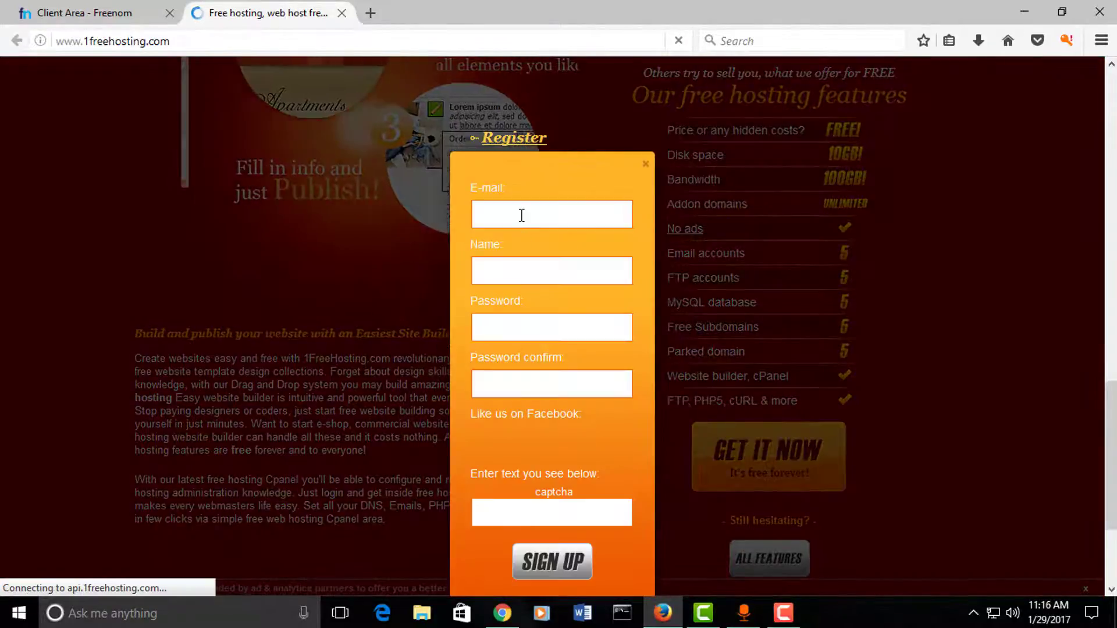
pyautogui.click(520, 215)
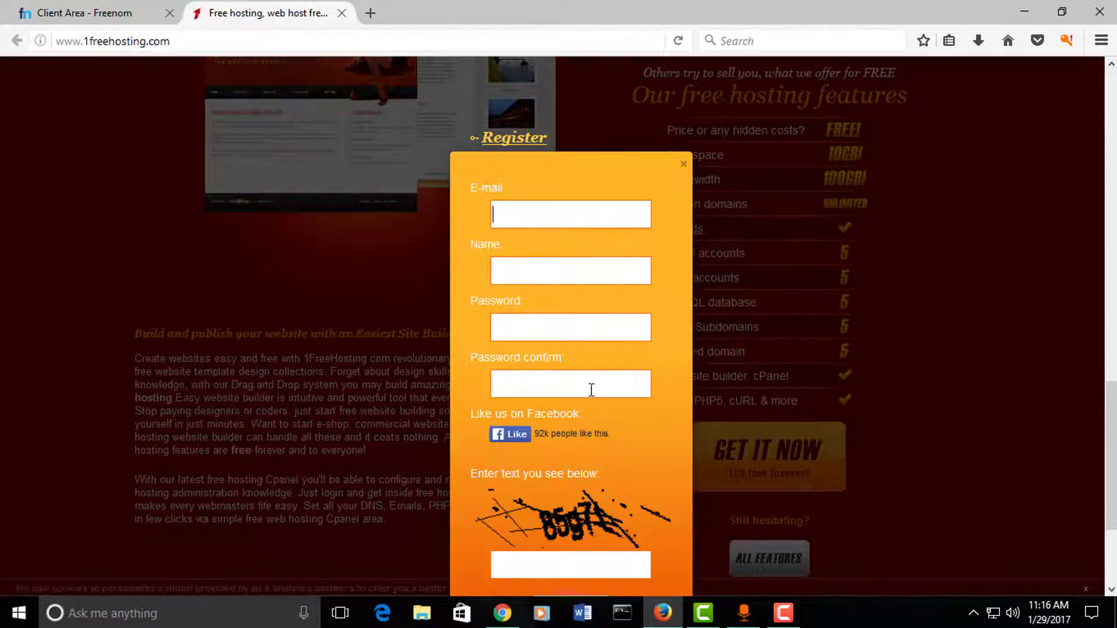
pyautogui.click(542, 216)
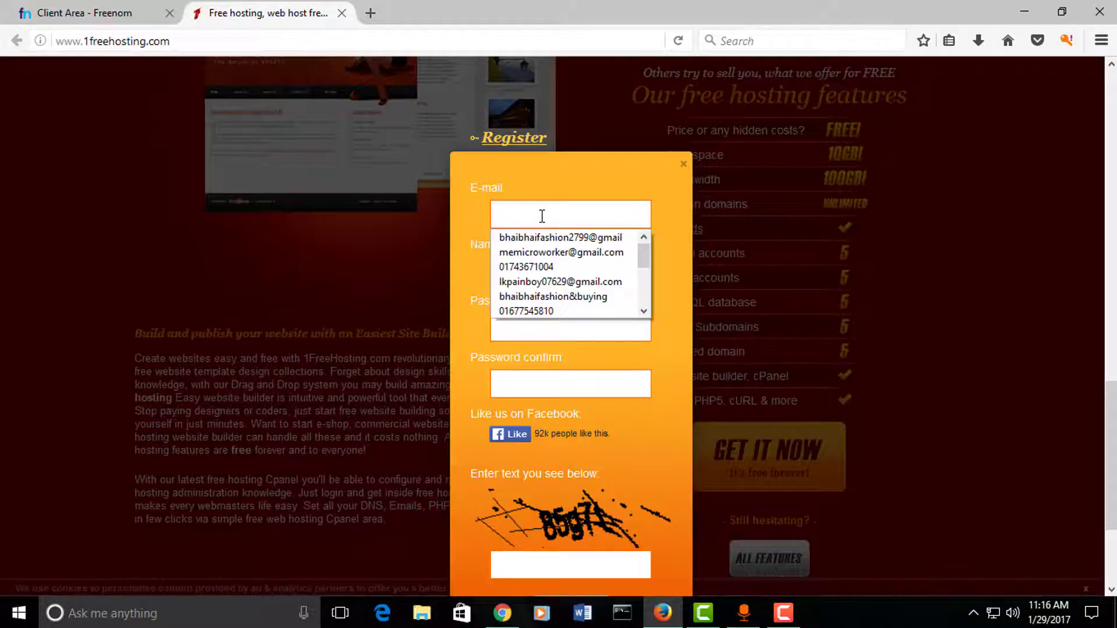
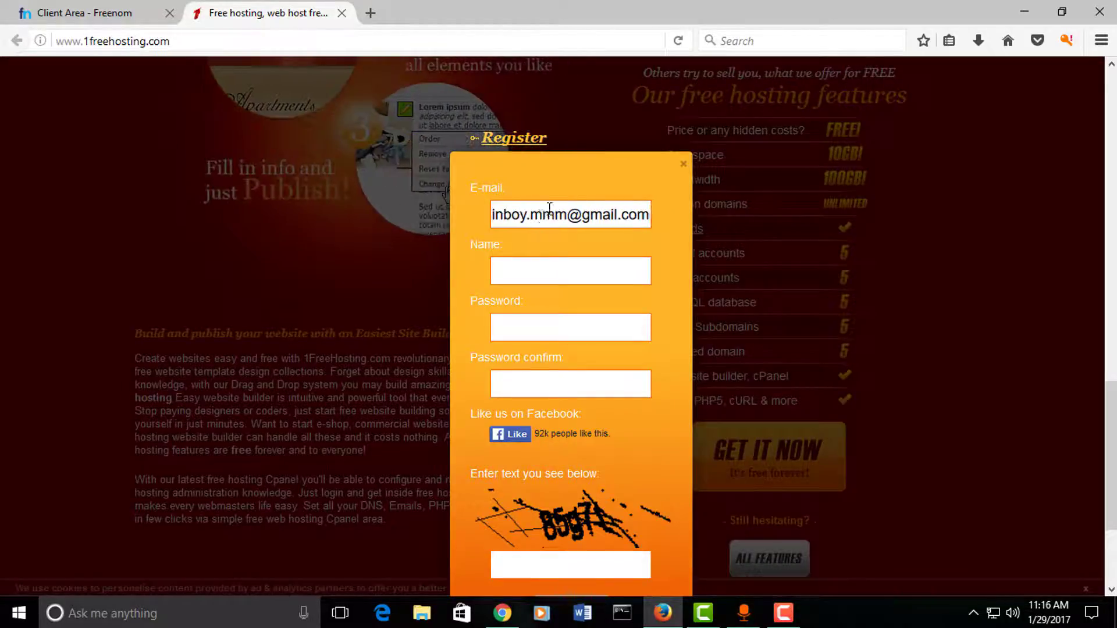
pyautogui.click(541, 272)
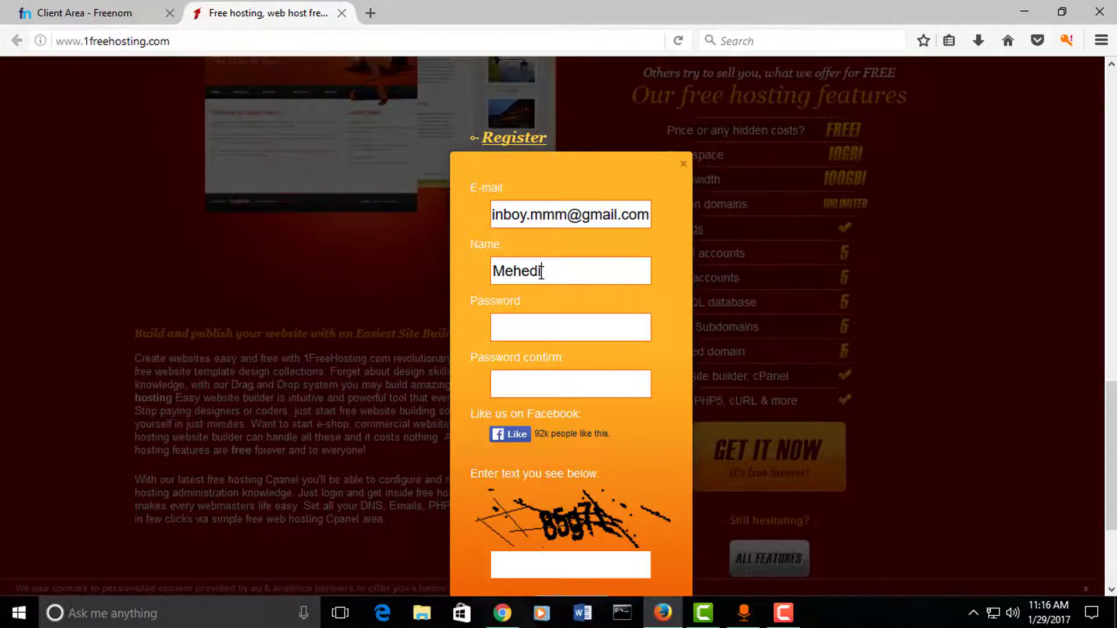
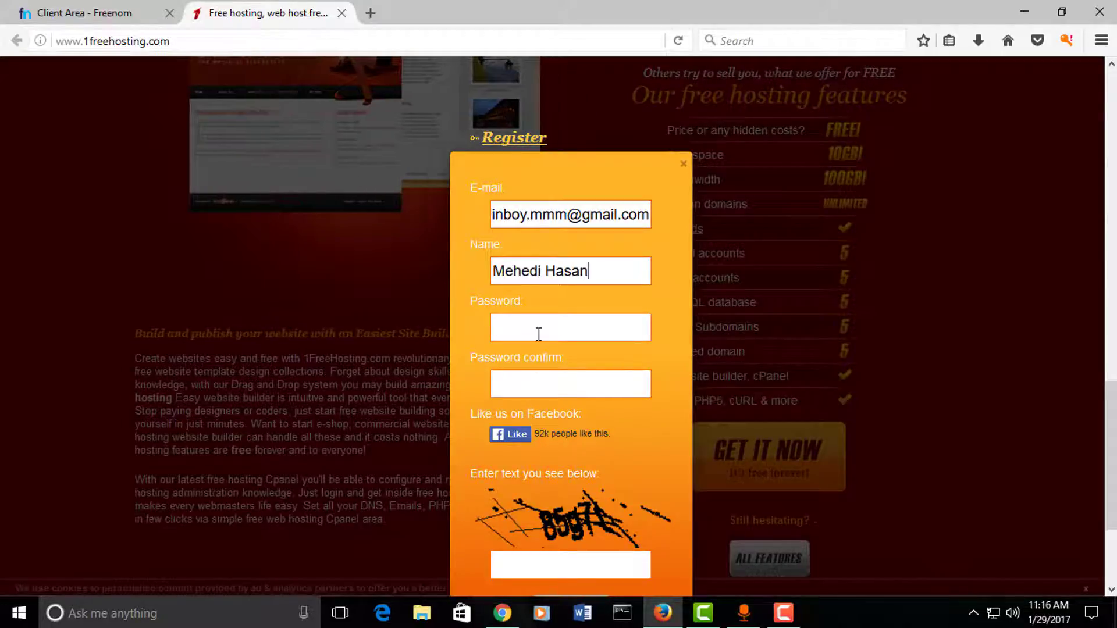
pyautogui.write('•')
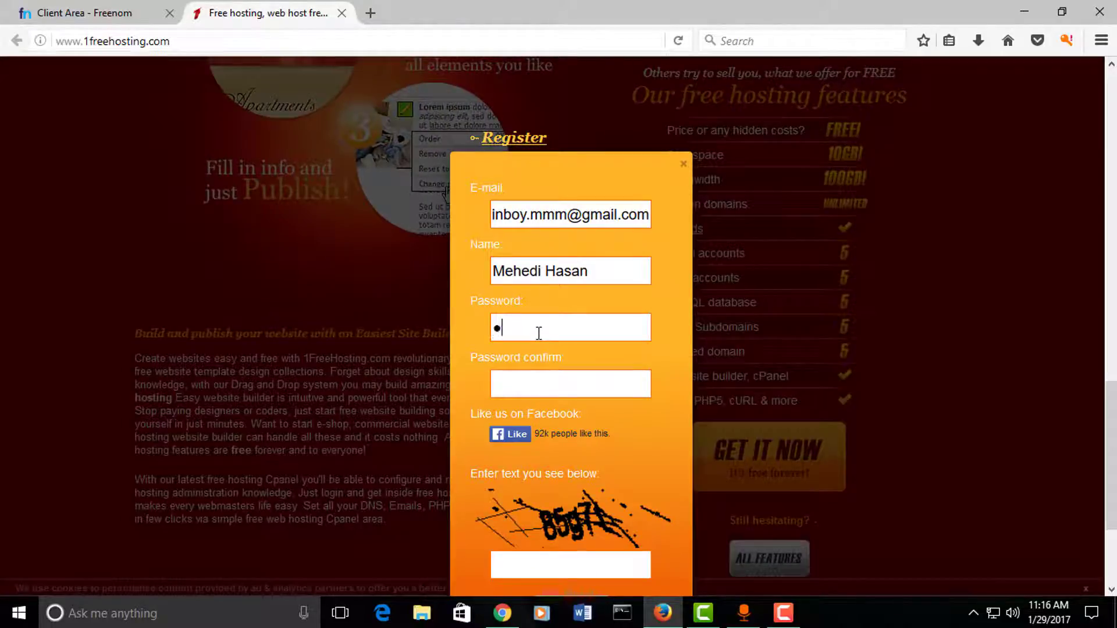
pyautogui.write('••••••••••')
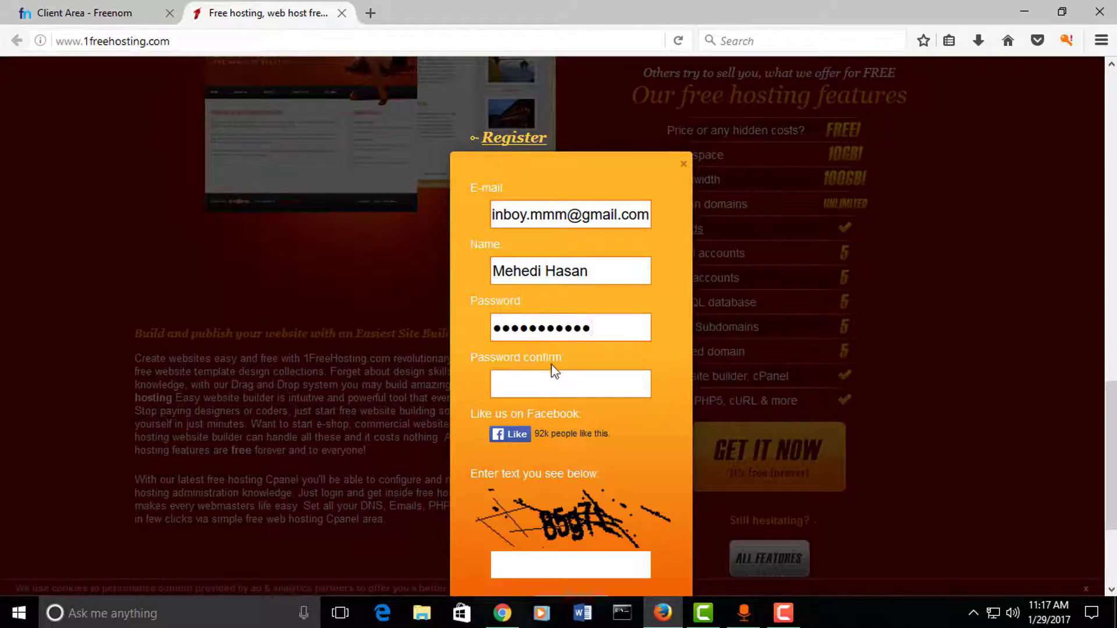
# Step: Confirm the account password, fill in the captcha, and submit the registration
pyautogui.click(550, 374)
pyautogui.write('•••••••••')
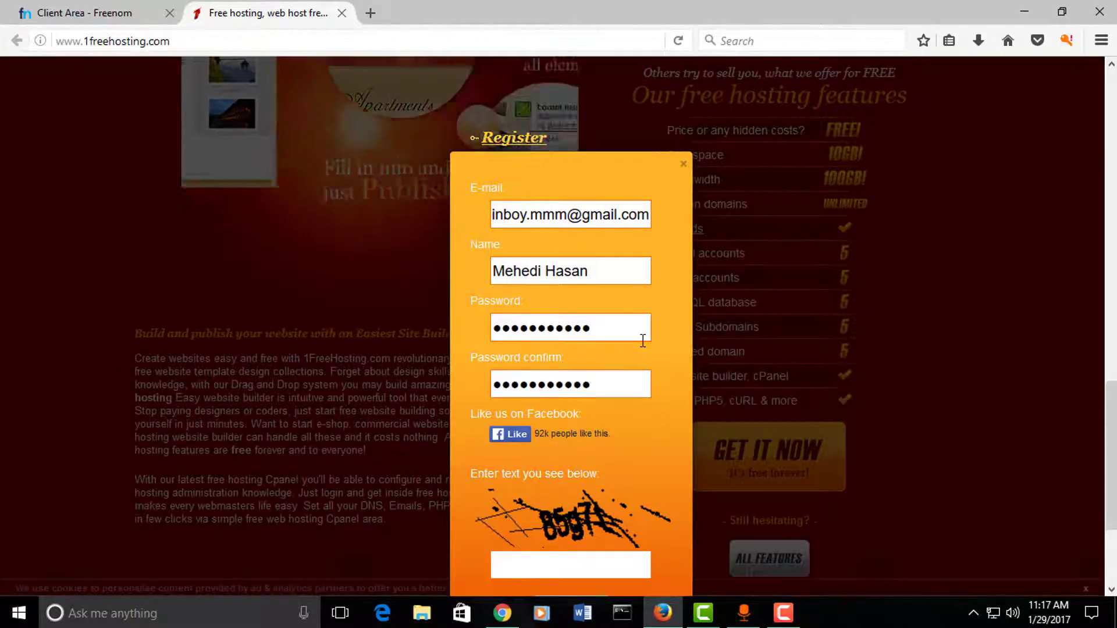
pyautogui.scroll(-3, 609, 379)
pyautogui.click(572, 403)
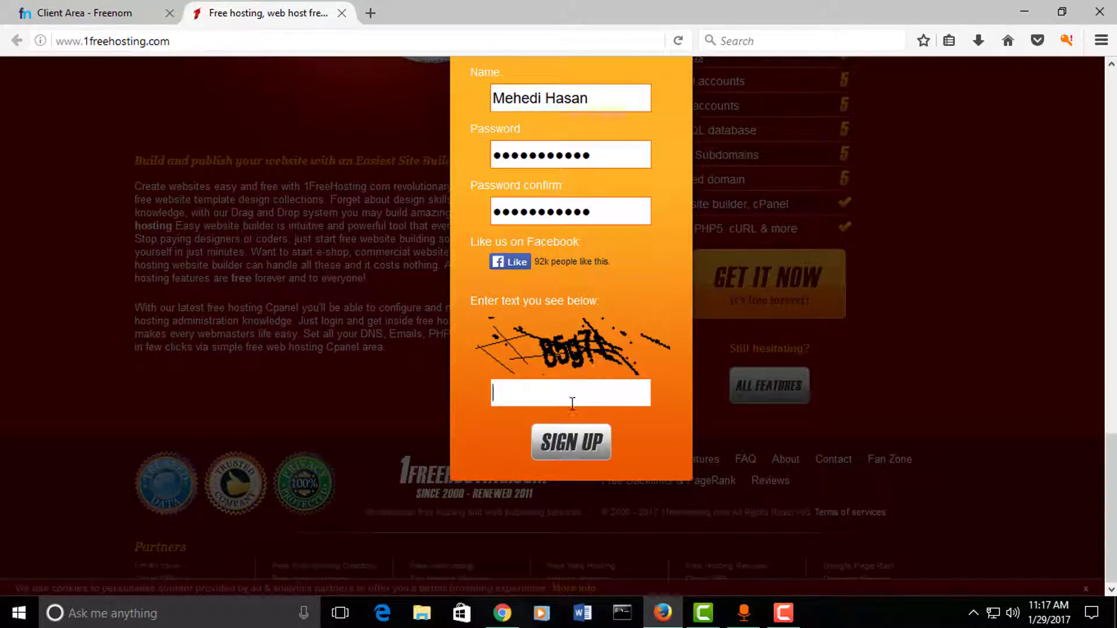
pyautogui.write('85g')
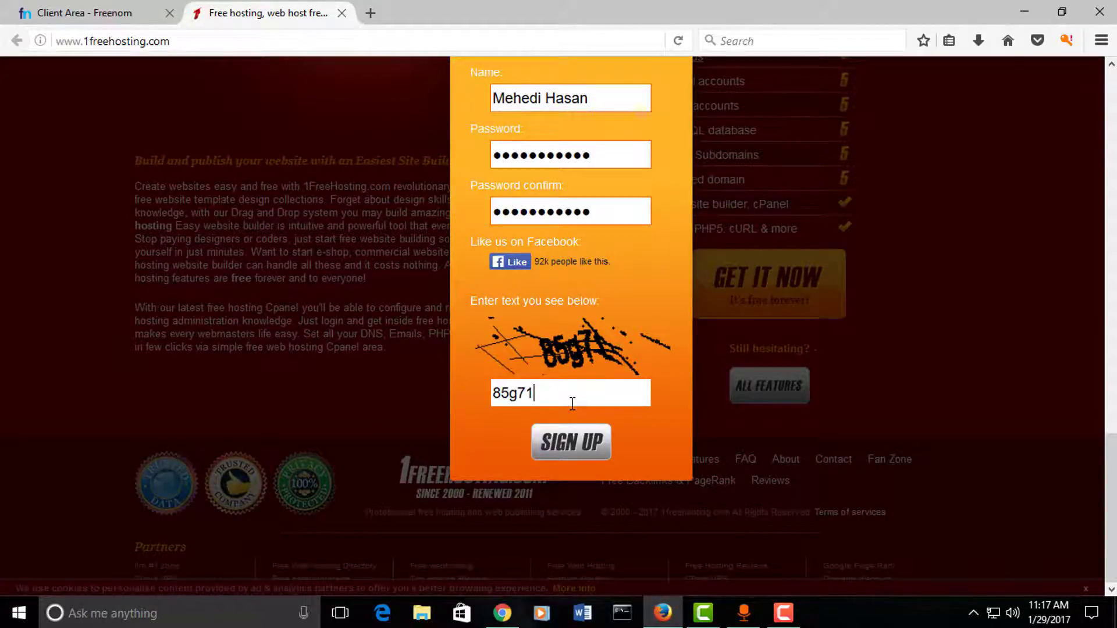
pyautogui.write('71')
pyautogui.click(559, 449)
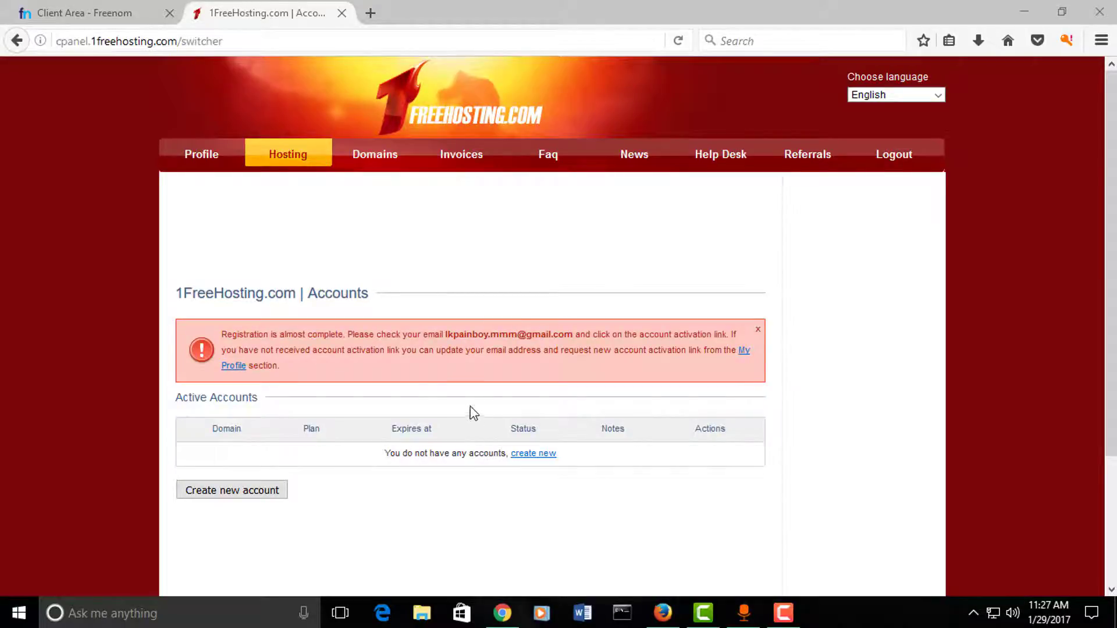
# Step: Reload the Accounts page and check the notice that no hosting accounts exist yet
pyautogui.scroll(-3, 349, 244)
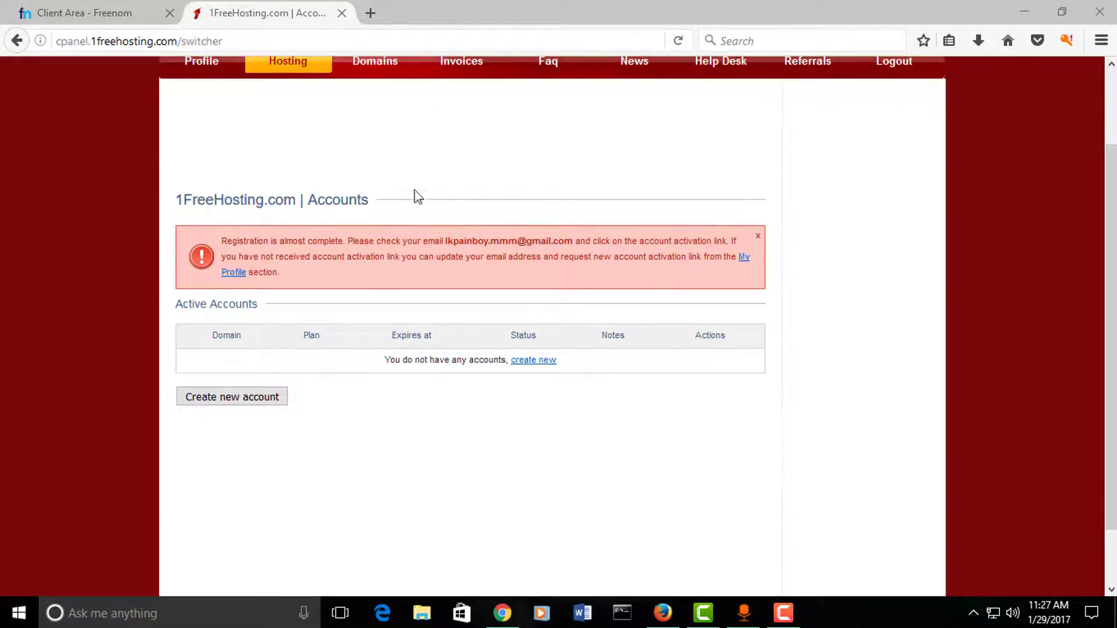
pyautogui.scroll(3, 490, 209)
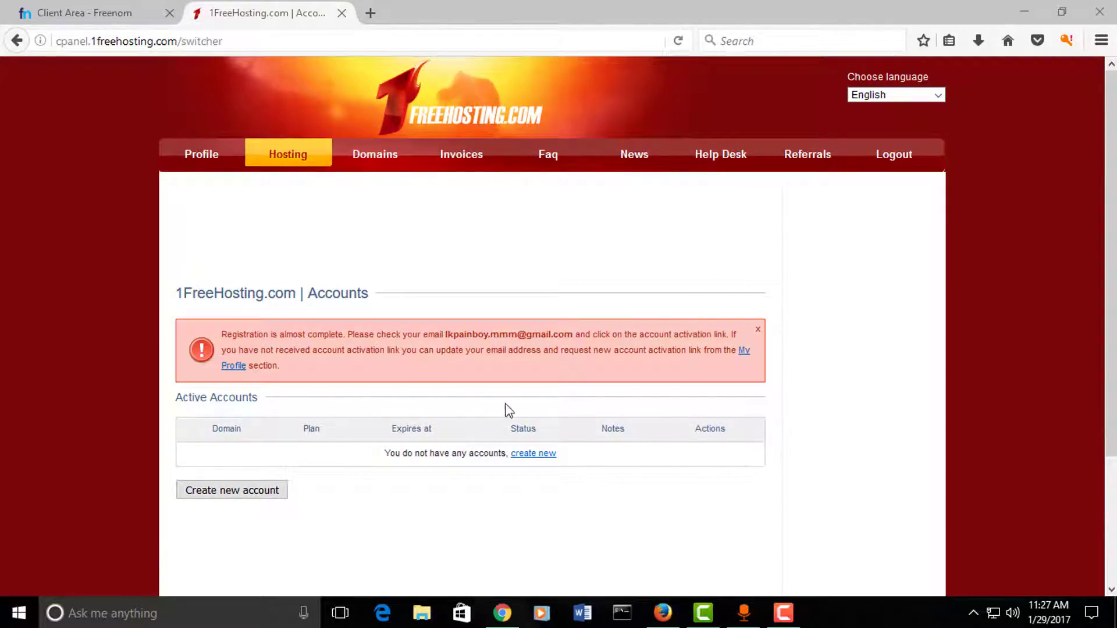
pyautogui.scroll(-3, 442, 417)
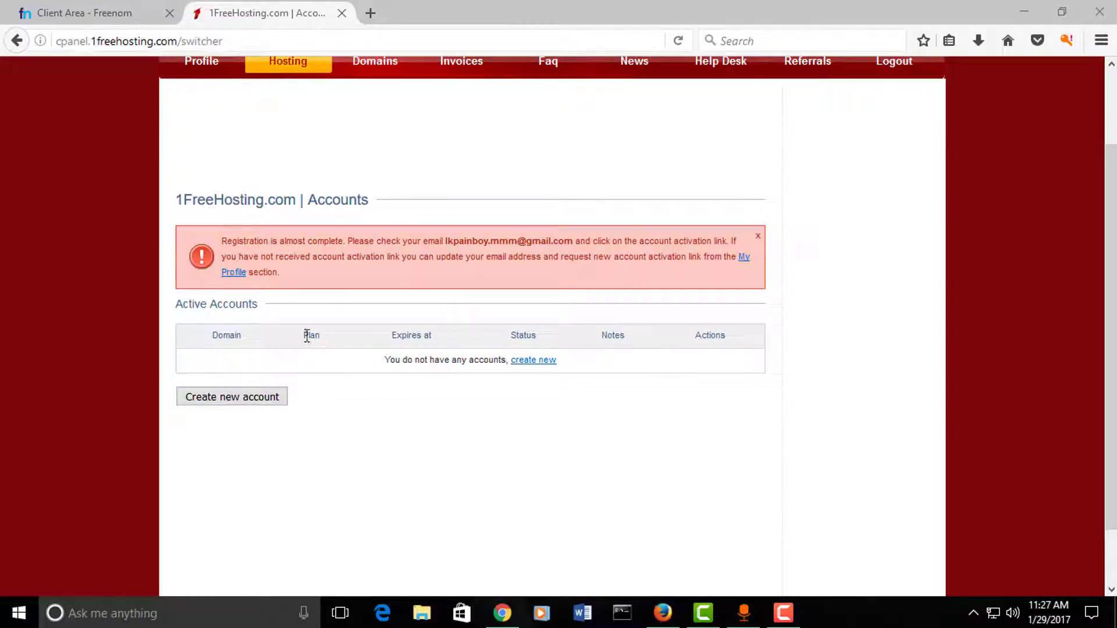
pyautogui.scroll(3, 382, 267)
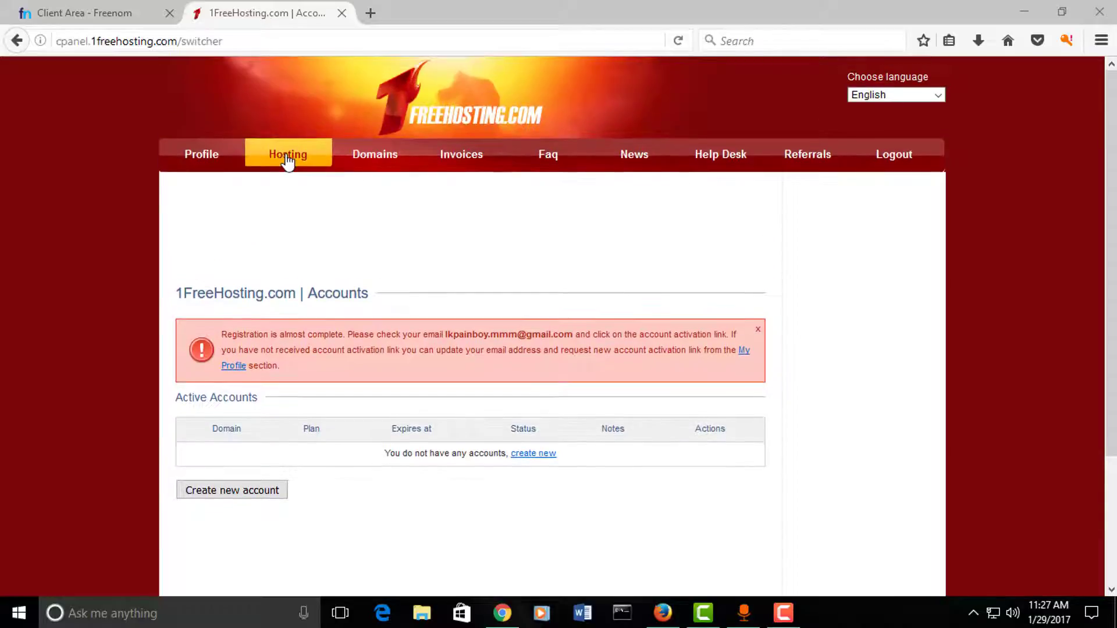
pyautogui.click(288, 154)
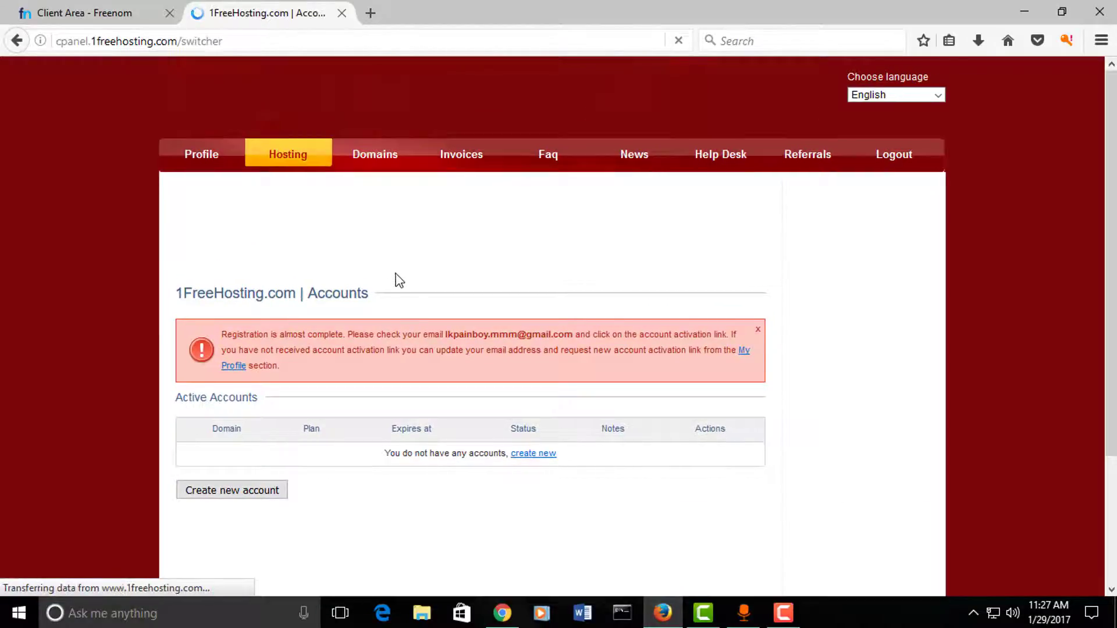
pyautogui.scroll(-3, 394, 277)
pyautogui.moveTo(381, 366); pyautogui.dragTo(515, 369)
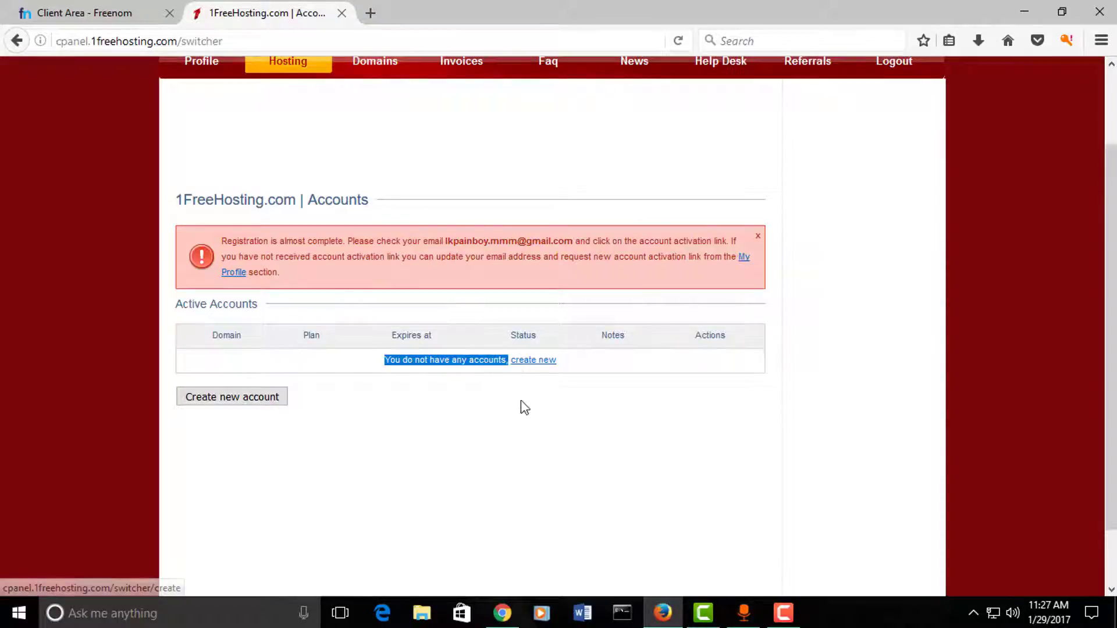
pyautogui.click(525, 407)
# Step: Read the Profile page's Resend Activation Email notice about the pending activation link
pyautogui.click(539, 364)
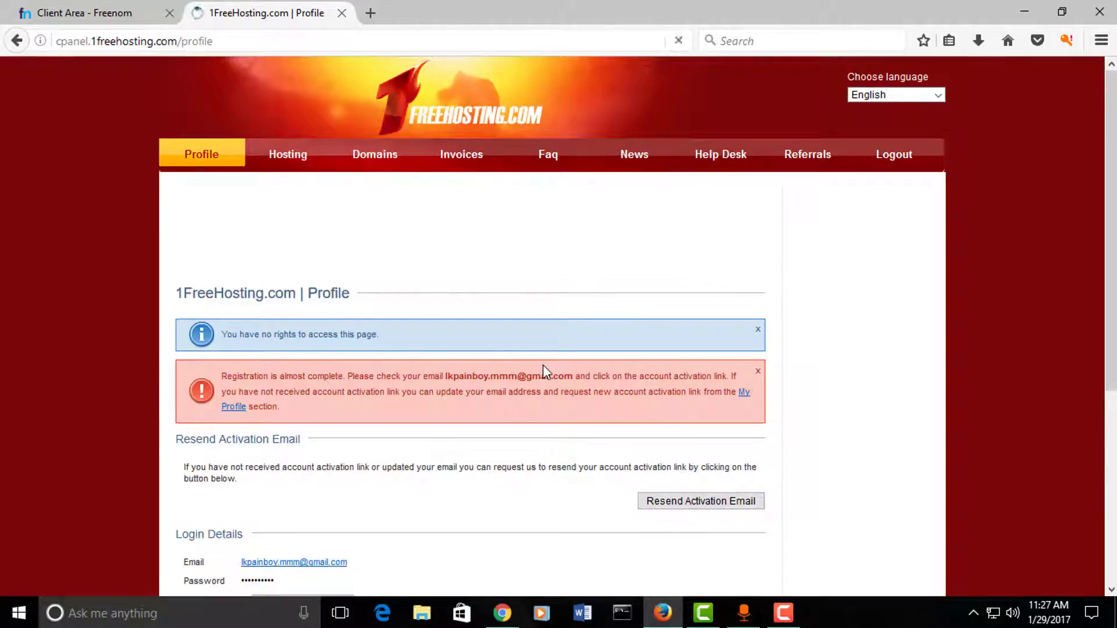
pyautogui.scroll(-3, 542, 365)
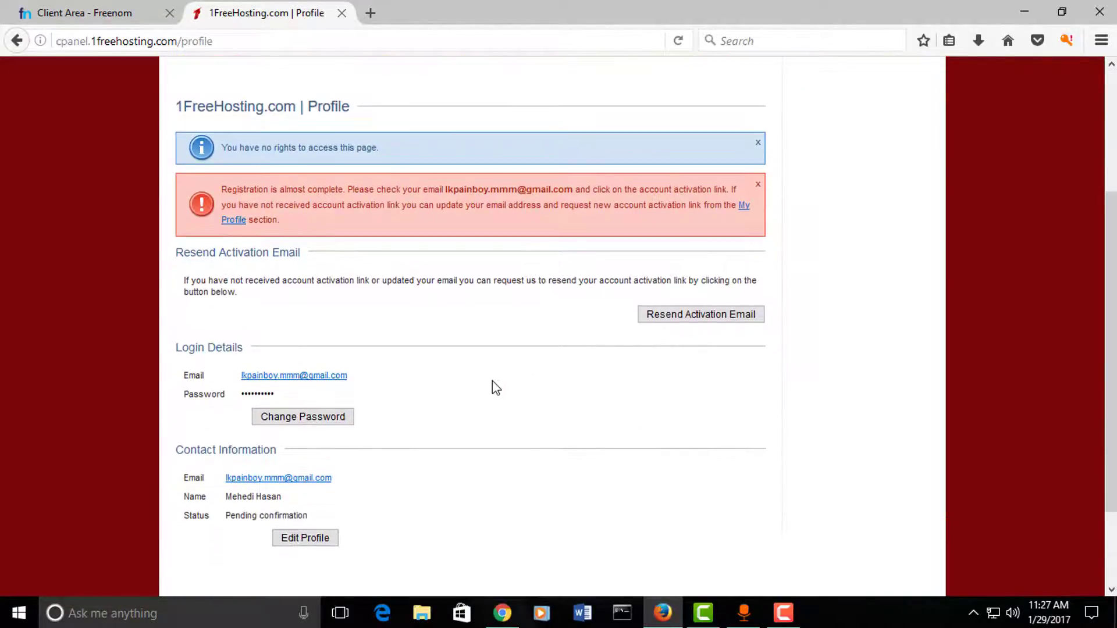
pyautogui.scroll(-2, 495, 388)
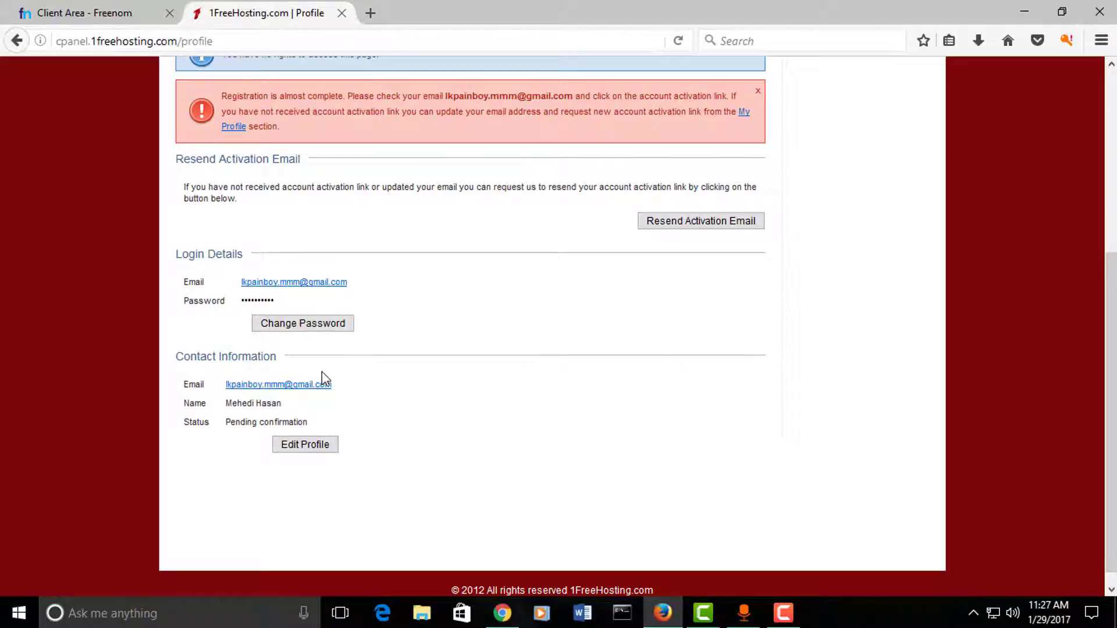
pyautogui.scroll(2, 294, 291)
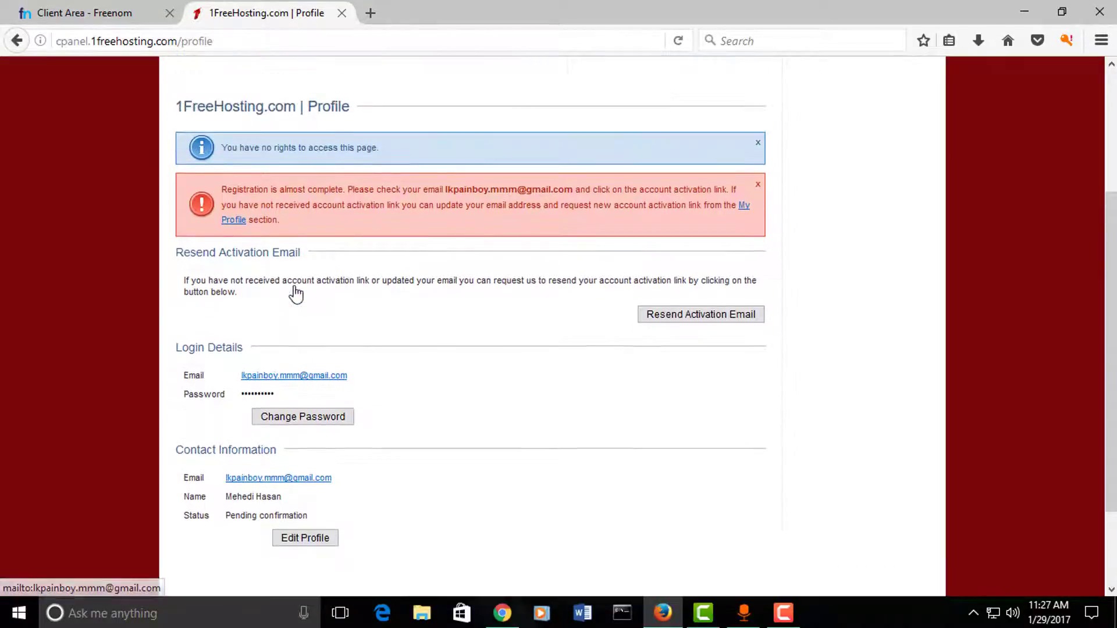
pyautogui.scroll(2, 320, 267)
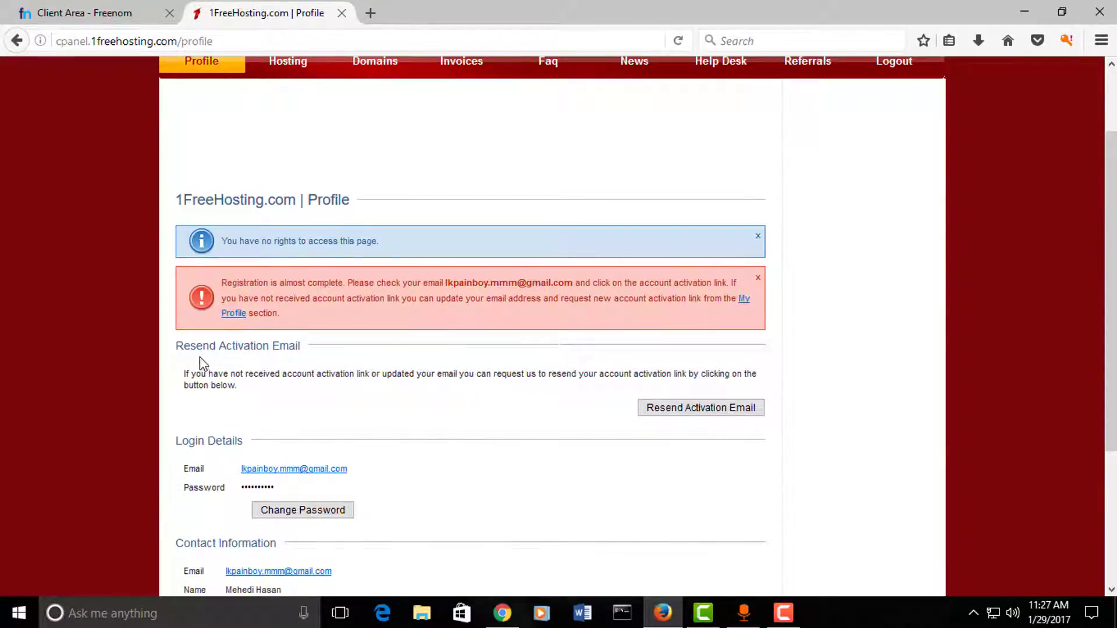
pyautogui.moveTo(176, 349); pyautogui.dragTo(314, 356)
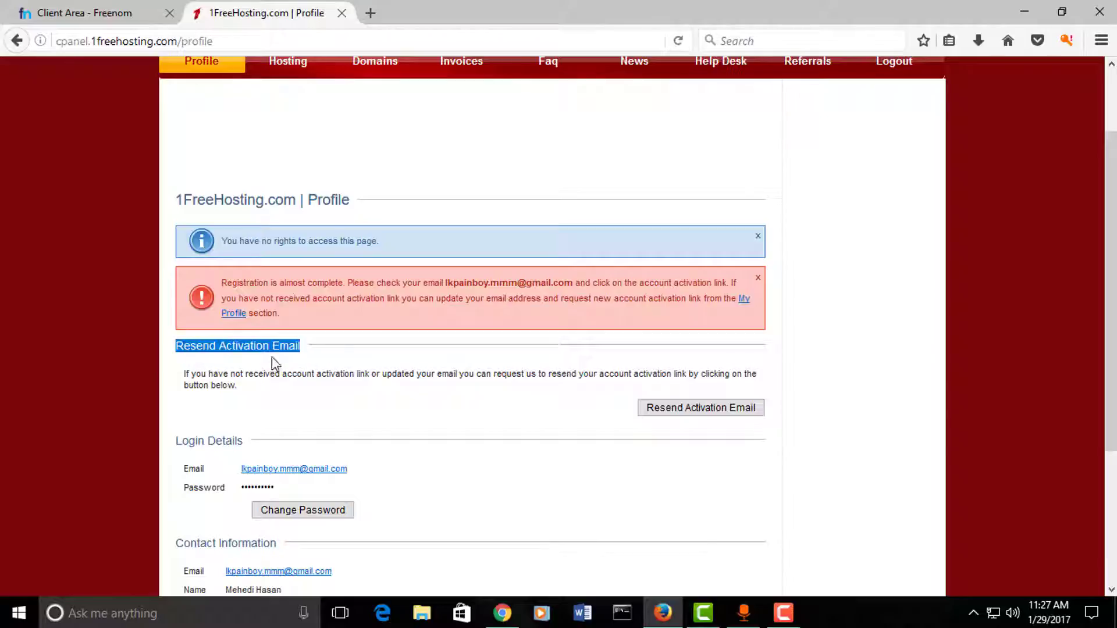
pyautogui.moveTo(174, 381); pyautogui.dragTo(471, 412)
pyautogui.click(471, 412)
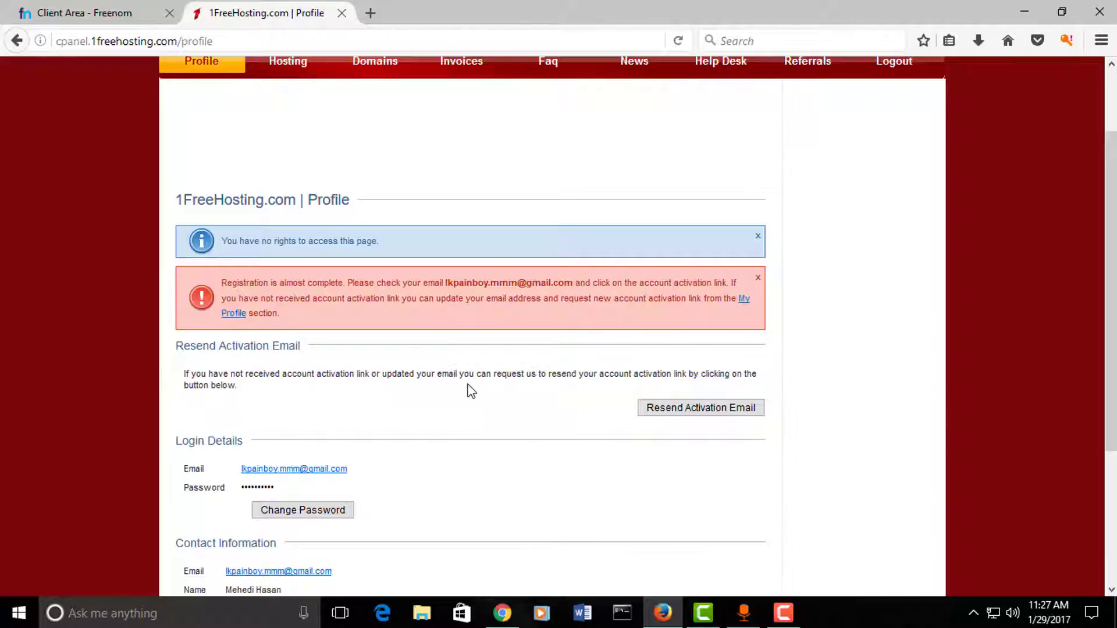
pyautogui.scroll(3, 450, 349)
pyautogui.scroll(-3, 450, 346)
pyautogui.click(370, 13)
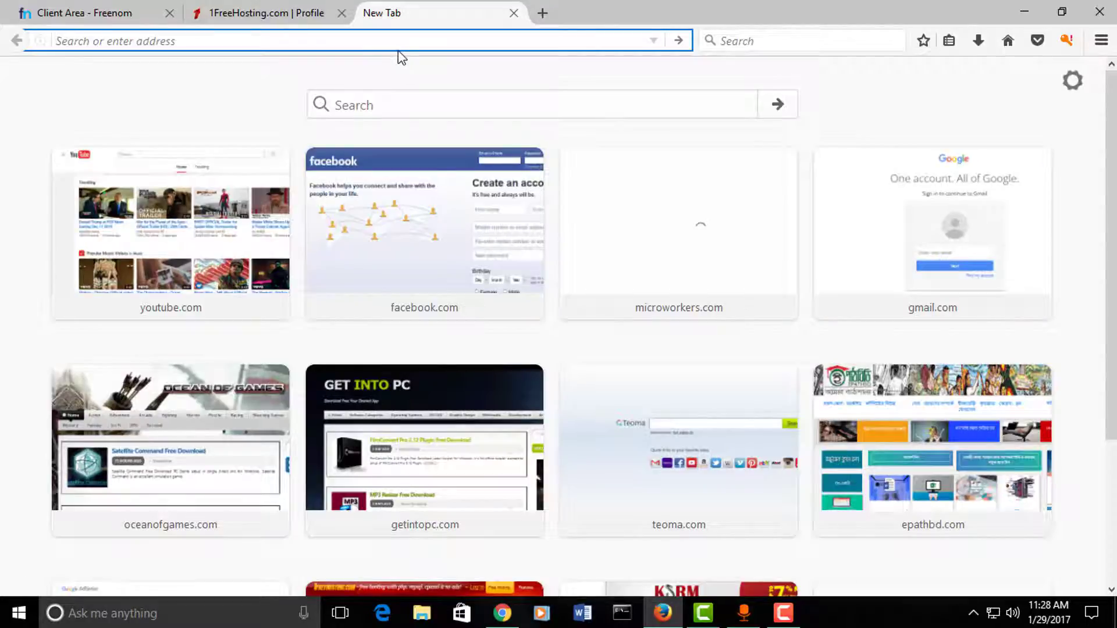
# Step: In Gmail, open the Client Sign Up Confirmation email and follow its activation link
pyautogui.write('gmail.com/')
pyautogui.press('Return')
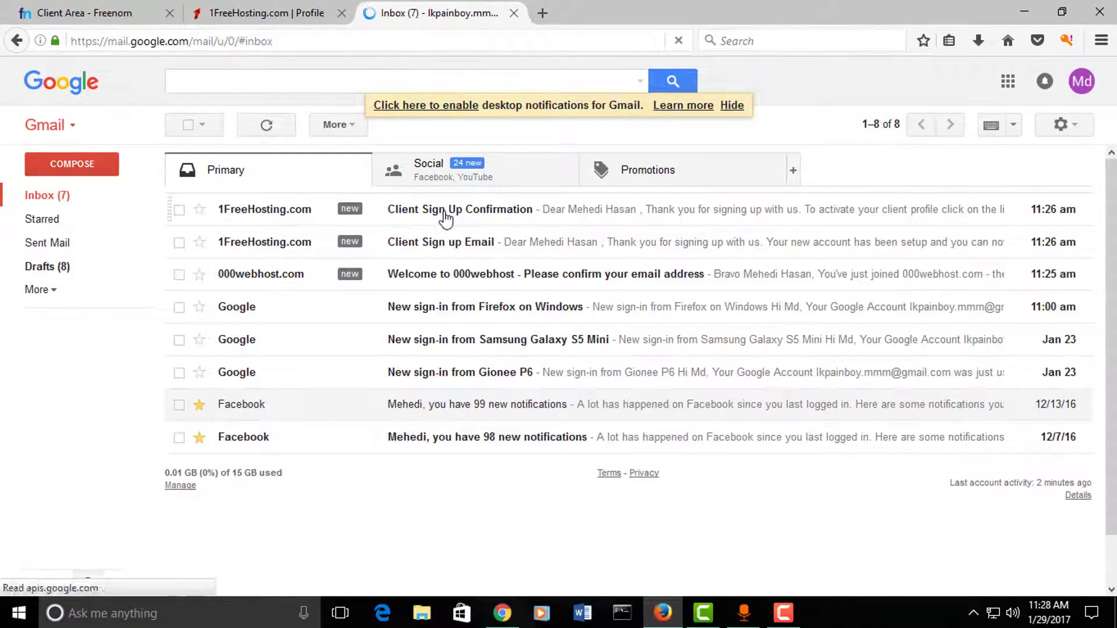
pyautogui.click(442, 211)
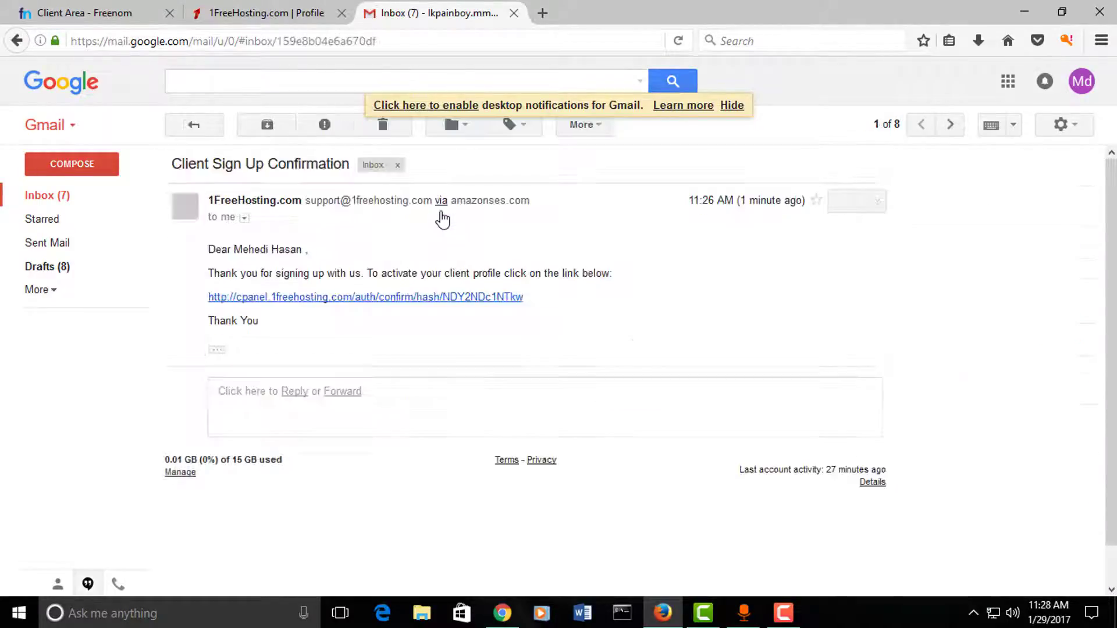
pyautogui.moveTo(208, 272); pyautogui.dragTo(493, 268)
pyautogui.click(542, 291)
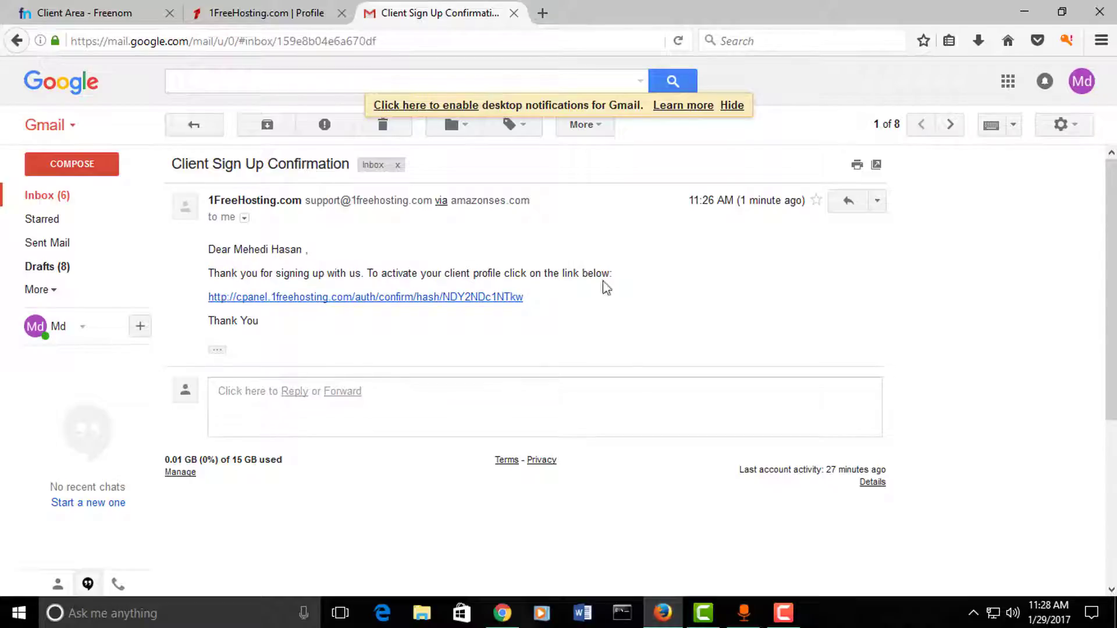
pyautogui.click(280, 299)
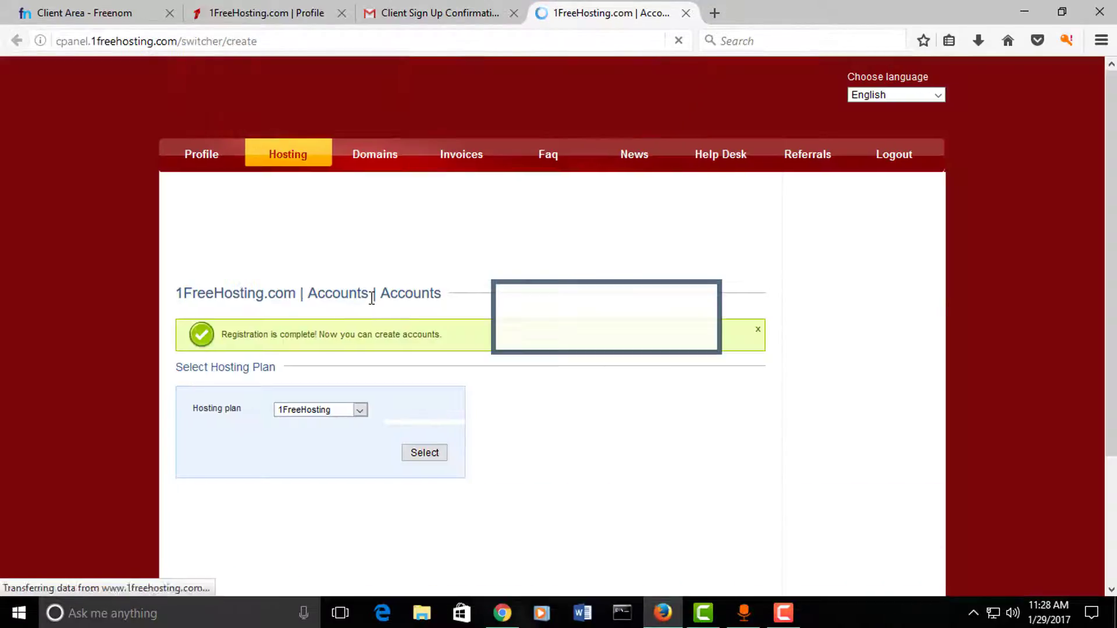
# Step: Close the Gmail and Profile tabs and select the 1FreeHosting hosting plan
pyautogui.middleClick(386, 21)
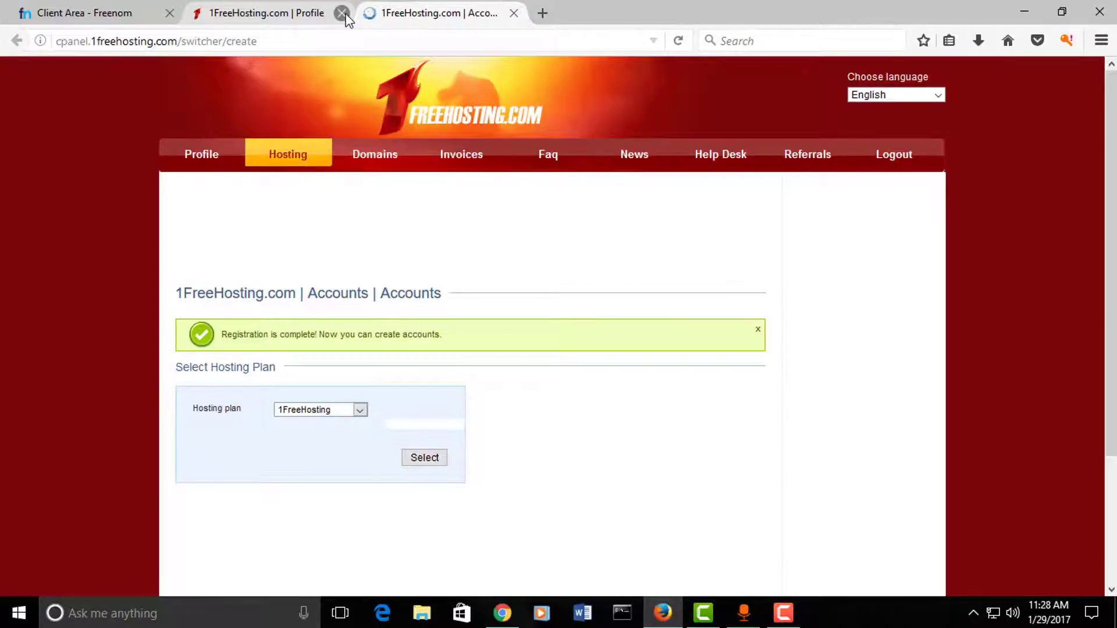
pyautogui.click(342, 13)
pyautogui.scroll(-3, 325, 311)
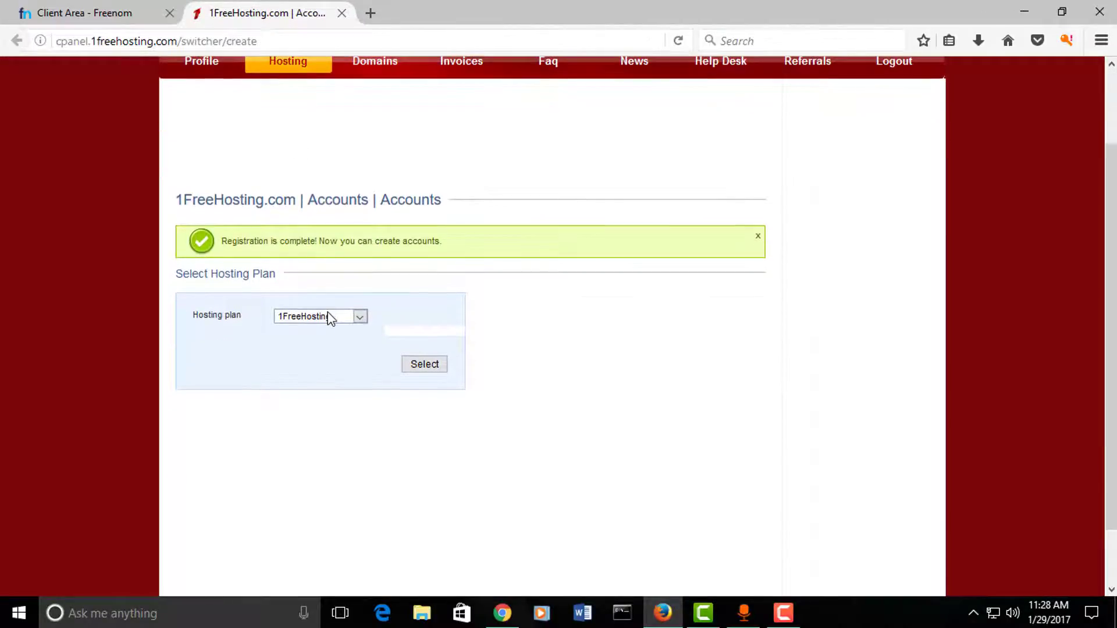
pyautogui.click(322, 316)
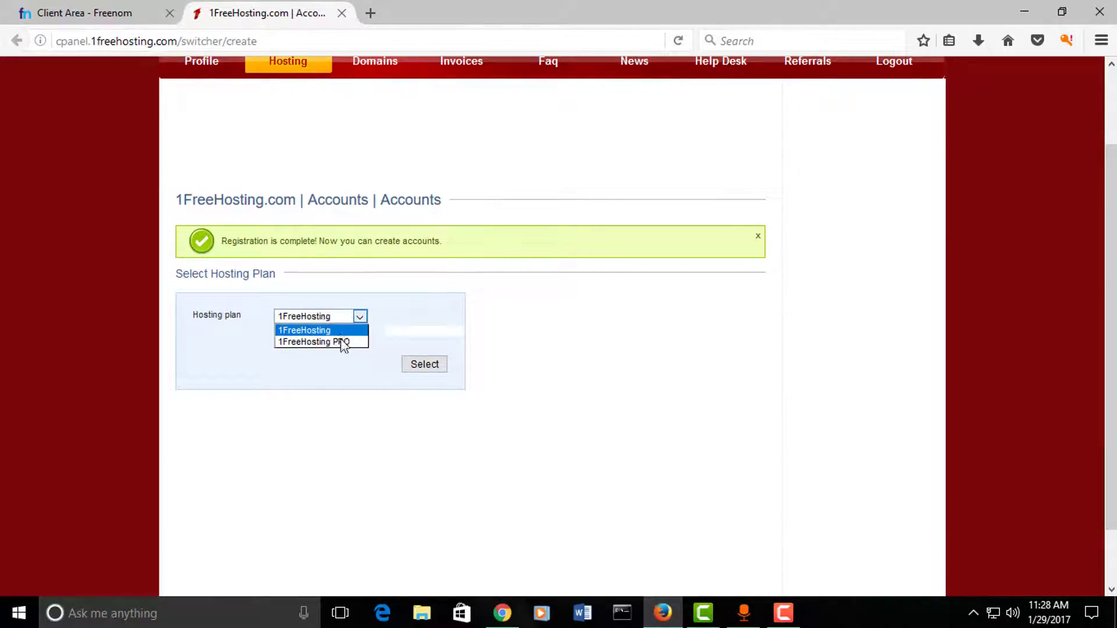
pyautogui.click(340, 329)
pyautogui.click(348, 320)
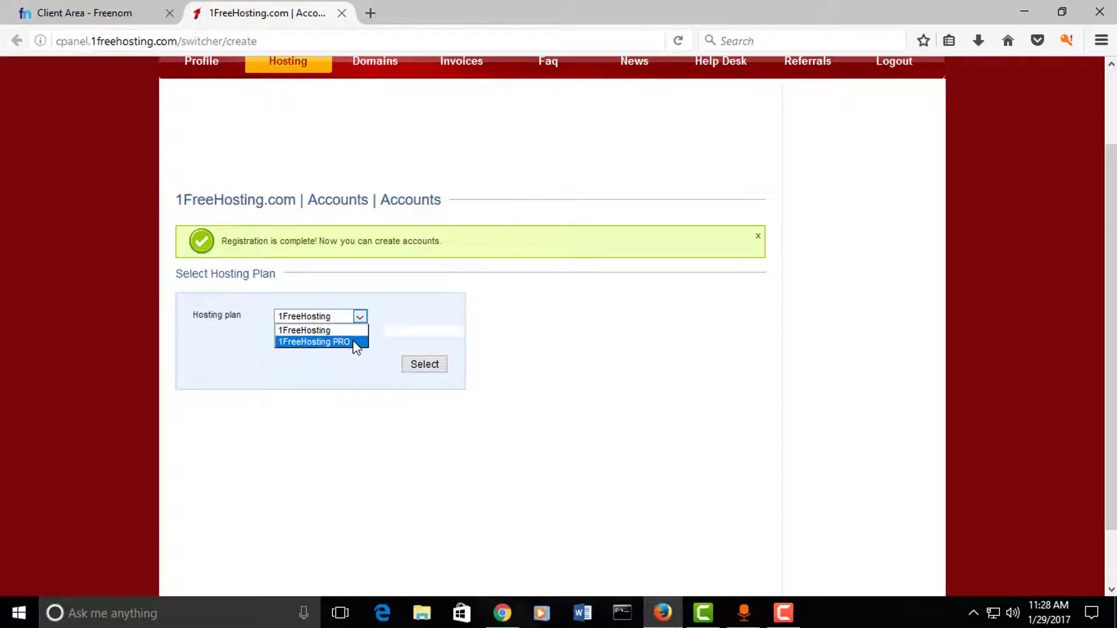
pyautogui.click(324, 329)
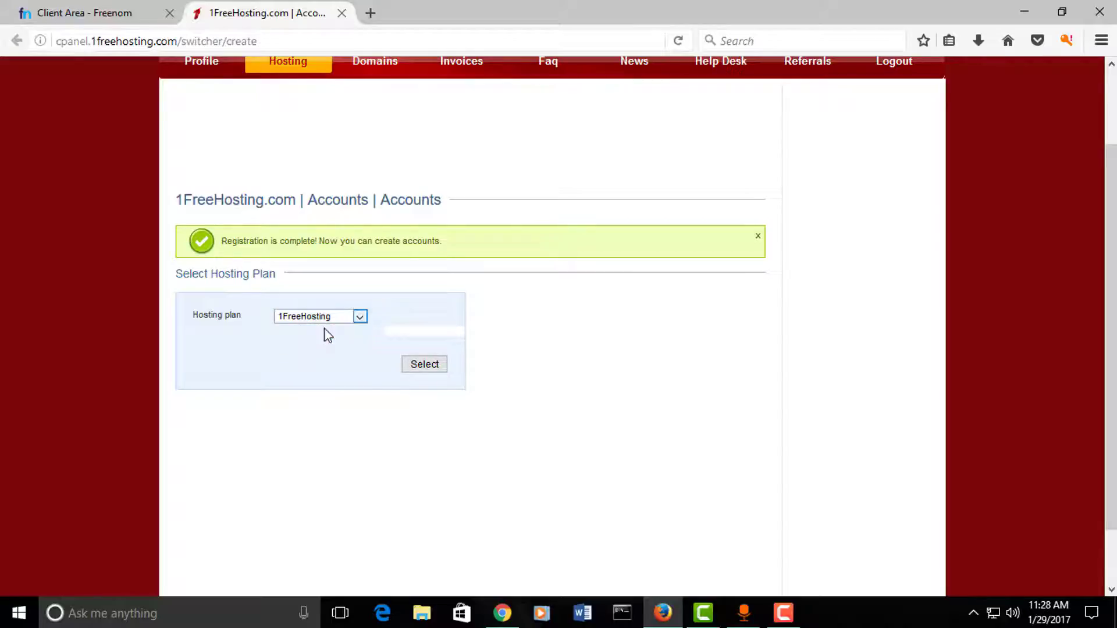
pyautogui.click(424, 366)
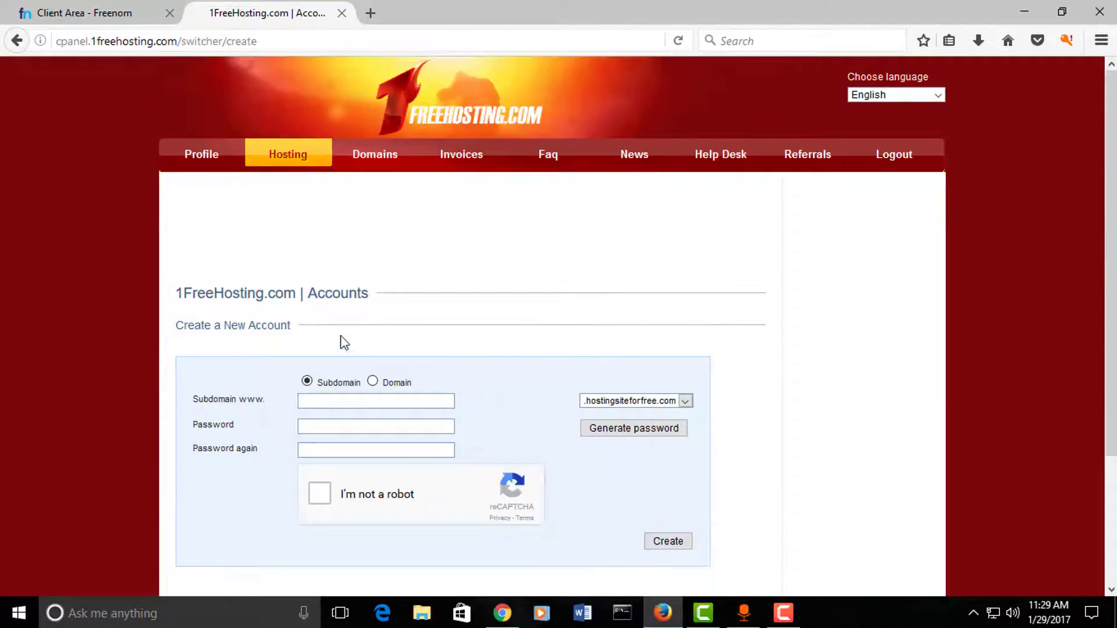
# Step: Set the new account to use an own domain and paste ssboys.ml copied from Freenom
pyautogui.scroll(-3, 312, 337)
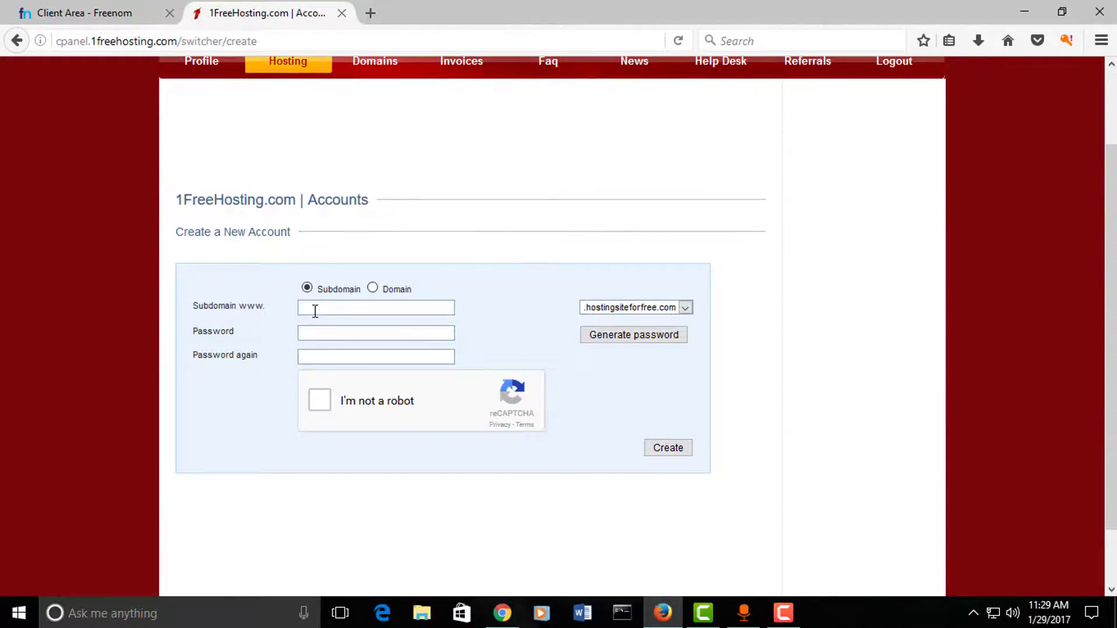
pyautogui.click(678, 308)
pyautogui.click(635, 309)
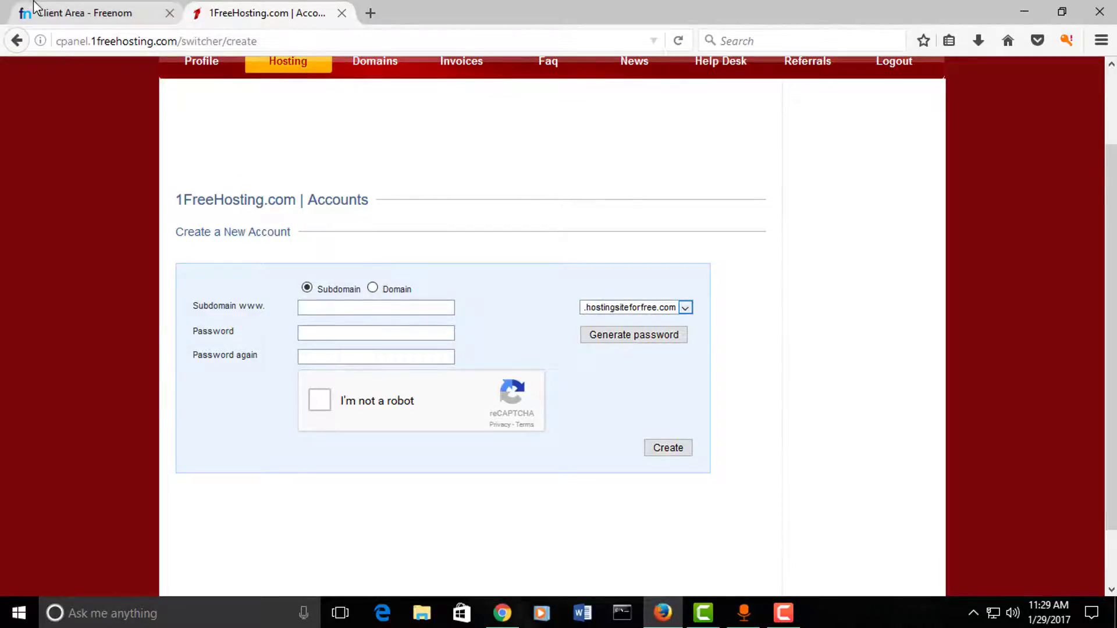
pyautogui.click(76, 13)
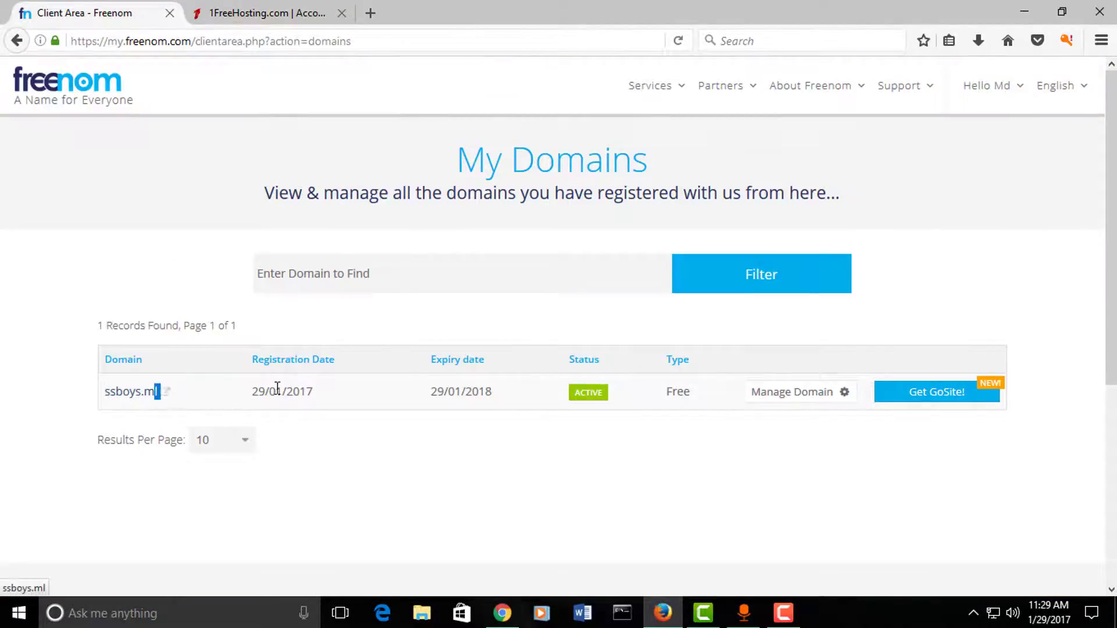
pyautogui.click(234, 12)
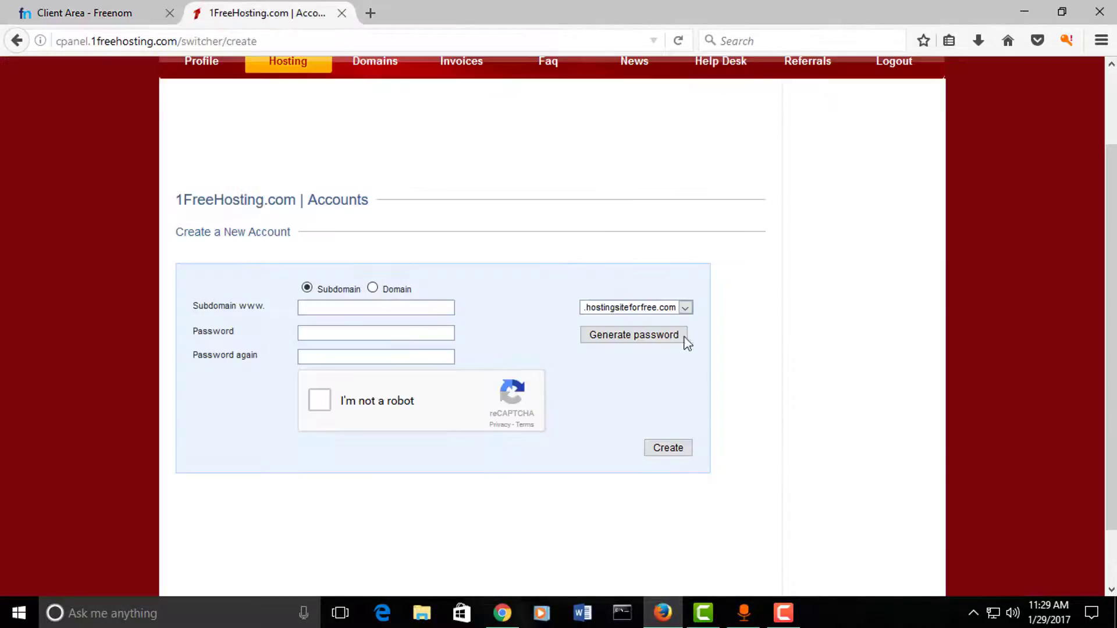
pyautogui.click(373, 288)
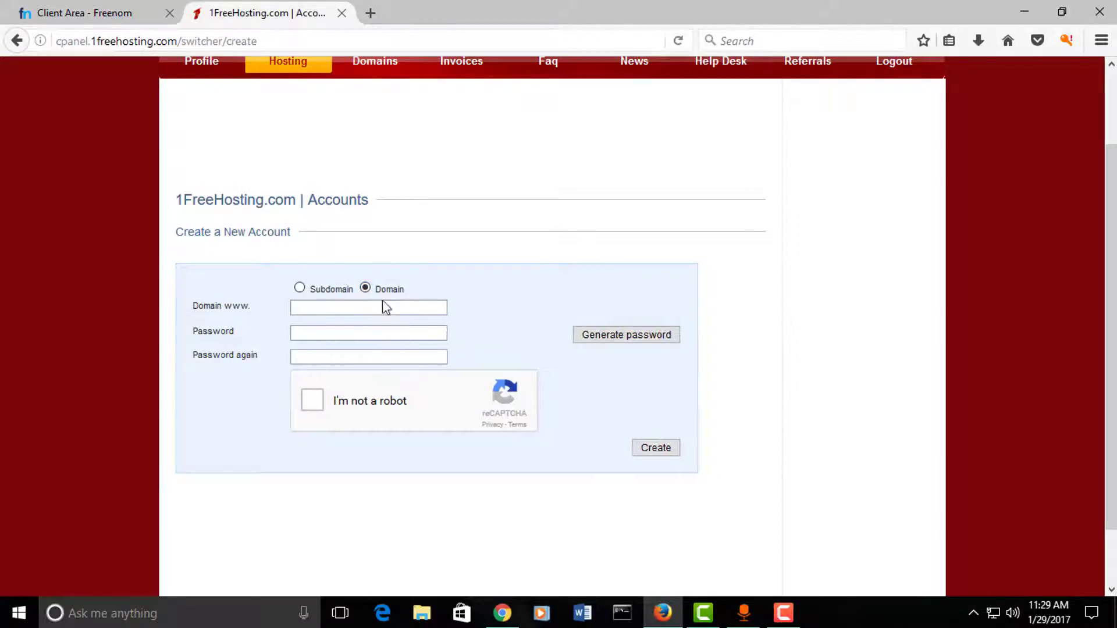
pyautogui.click(50, 8)
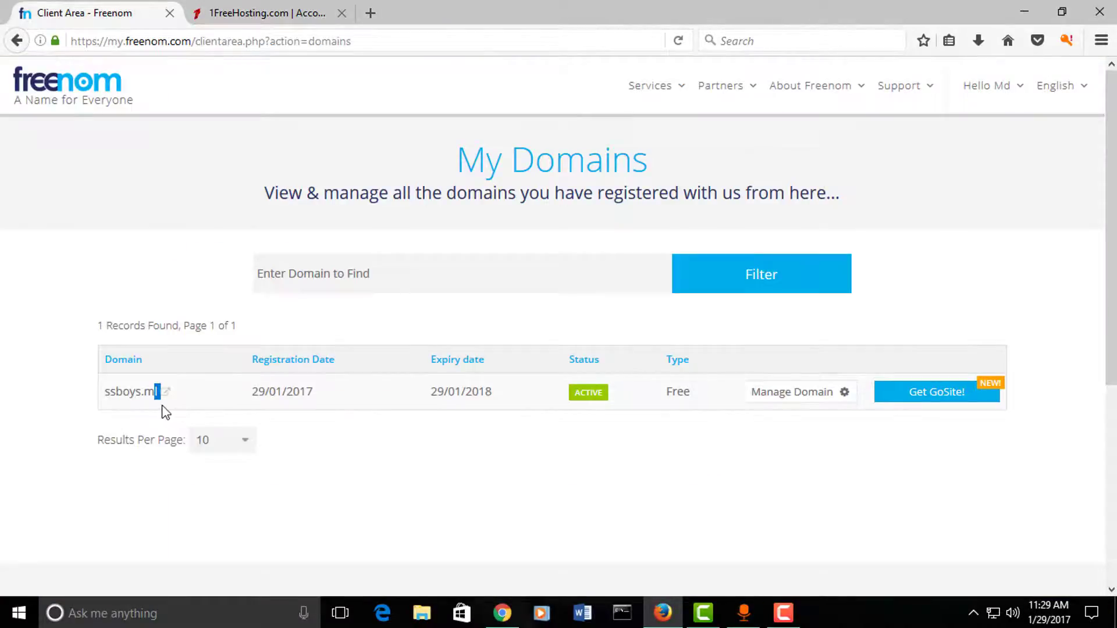
pyautogui.moveTo(103, 392); pyautogui.dragTo(158, 394)
pyautogui.hotkey('ctrl', 'c')
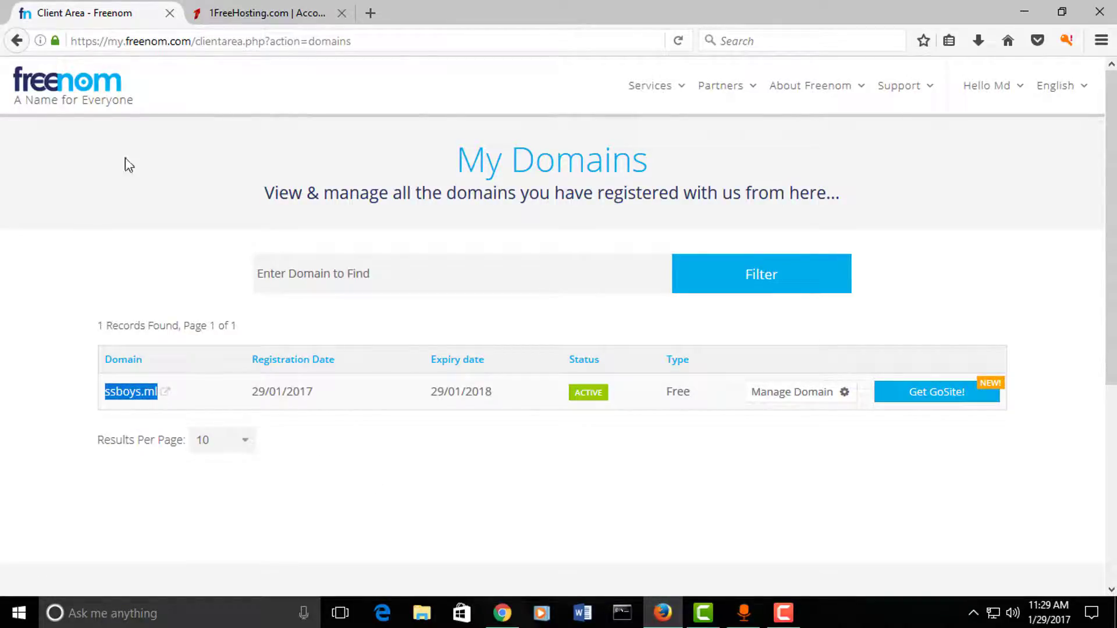
pyautogui.click(259, 7)
pyautogui.hotkey('ctrl', 'v')
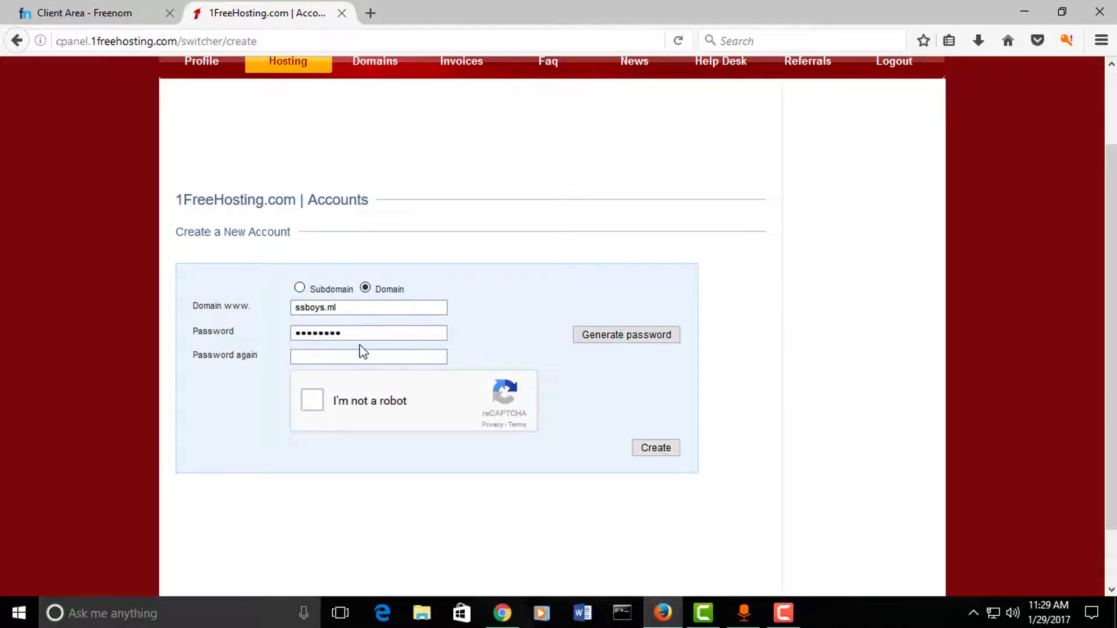
# Step: Enter the account password, pass the reCAPTCHA, and create the ssboys.ml hosting account
pyautogui.write('s')
pyautogui.click(312, 401)
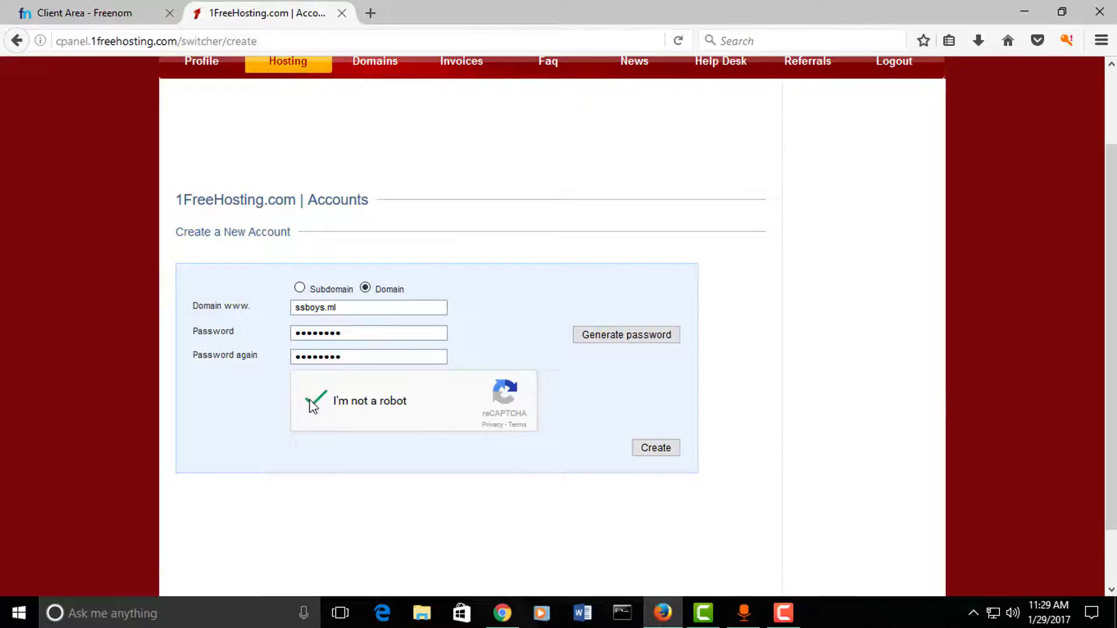
pyautogui.click(667, 454)
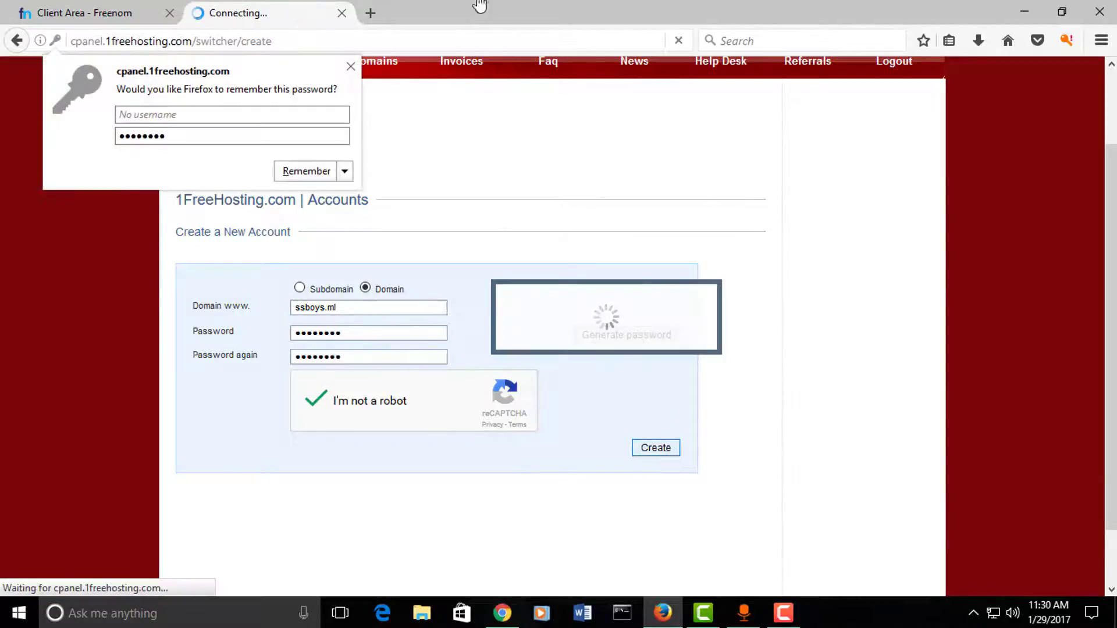
pyautogui.click(351, 67)
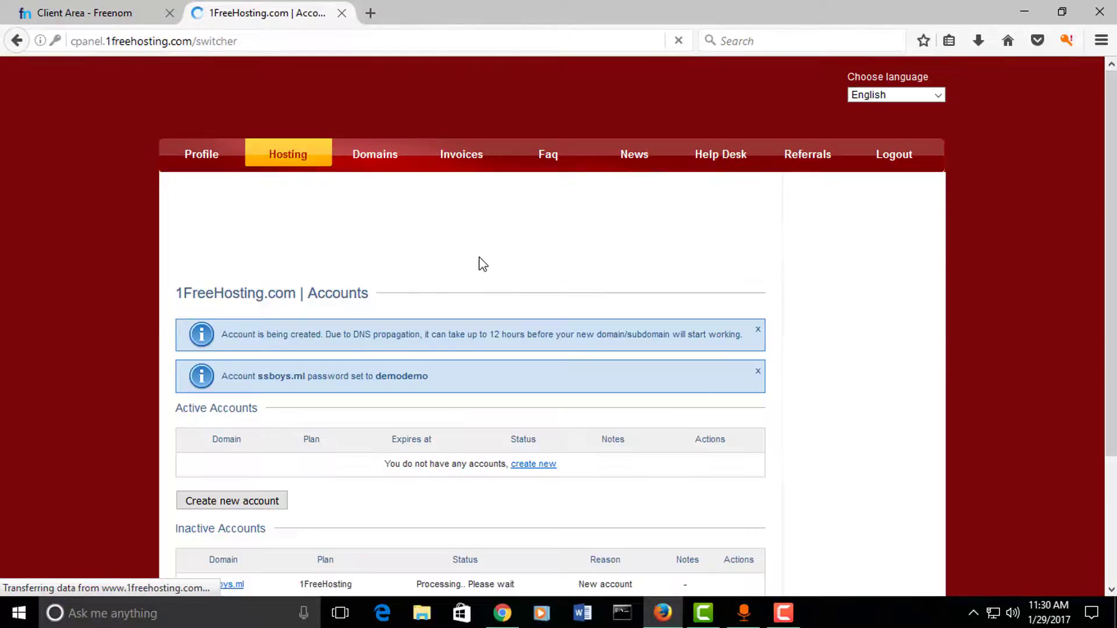
pyautogui.scroll(-3, 481, 263)
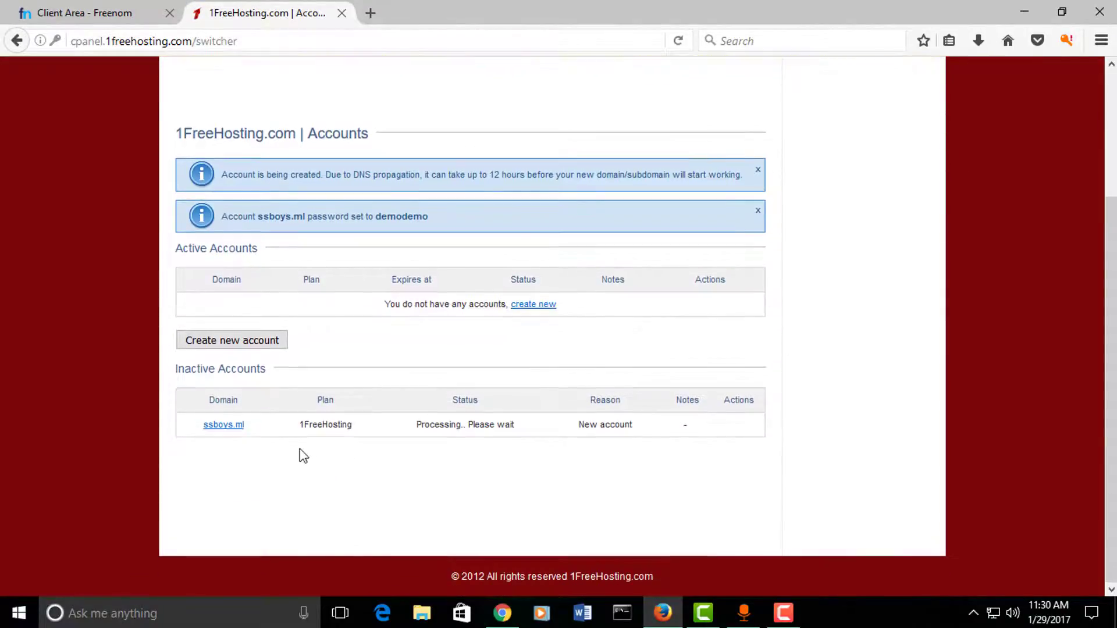
# Step: Reload the Accounts page until the ssboys.ml account no longer shows Processing
pyautogui.moveTo(309, 424); pyautogui.dragTo(490, 430)
pyautogui.moveTo(389, 430); pyautogui.dragTo(553, 438)
pyautogui.click(552, 433)
pyautogui.scroll(3, 408, 322)
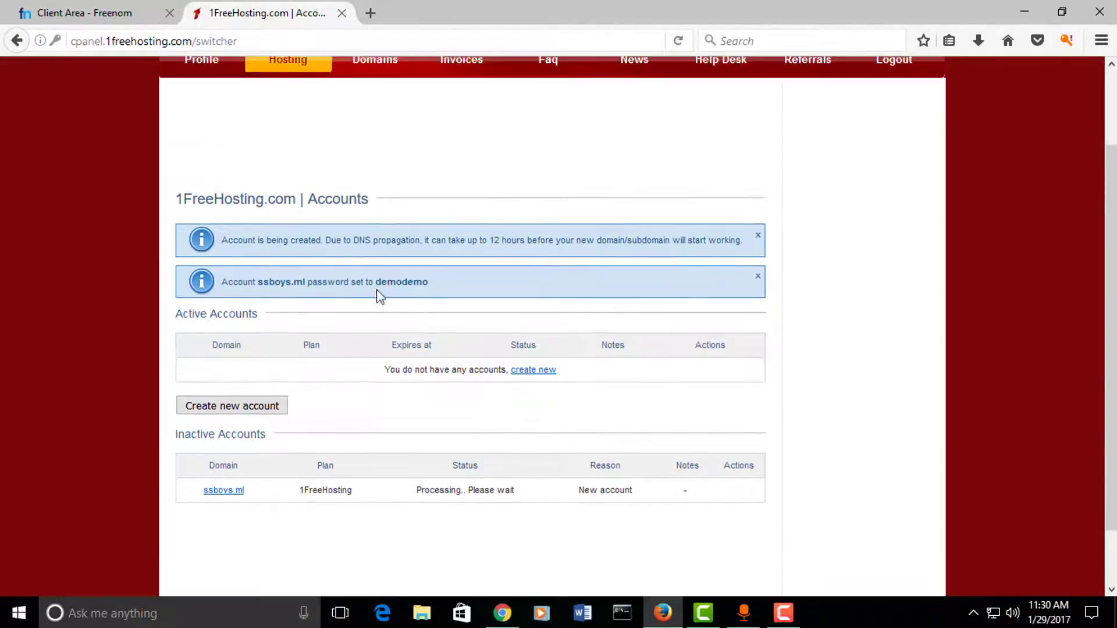
pyautogui.rightClick(451, 170)
pyautogui.click(547, 185)
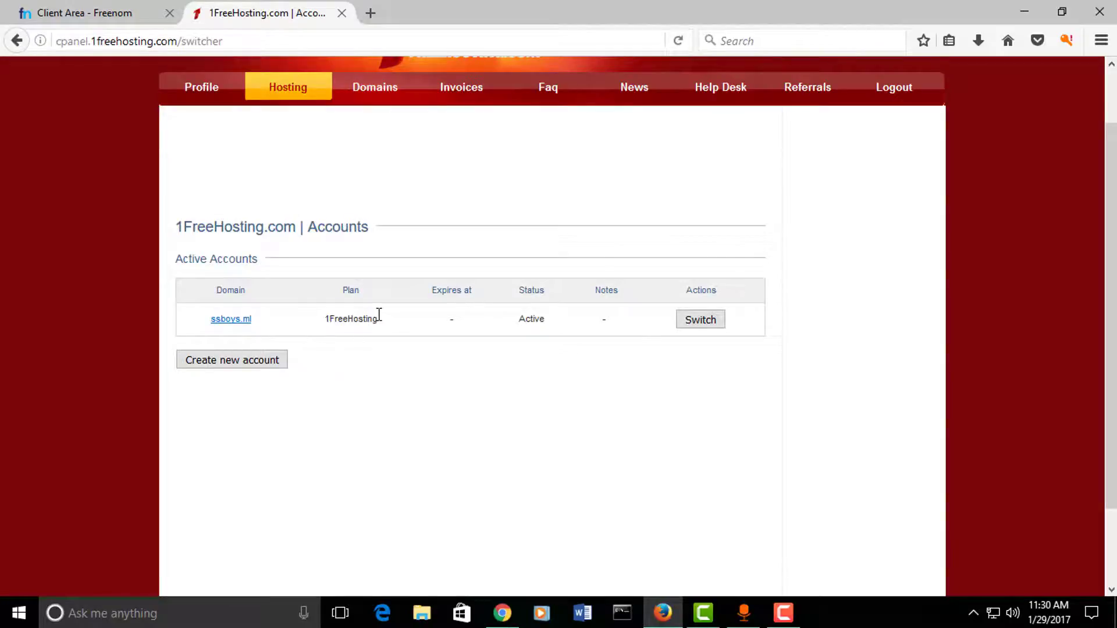
pyautogui.moveTo(494, 334); pyautogui.dragTo(324, 319)
pyautogui.click(372, 347)
# Step: Open ssboys.ml in a new tab, see 'Server not found', and close that tab
pyautogui.moveTo(269, 324); pyautogui.dragTo(272, 309)
pyautogui.click(274, 319)
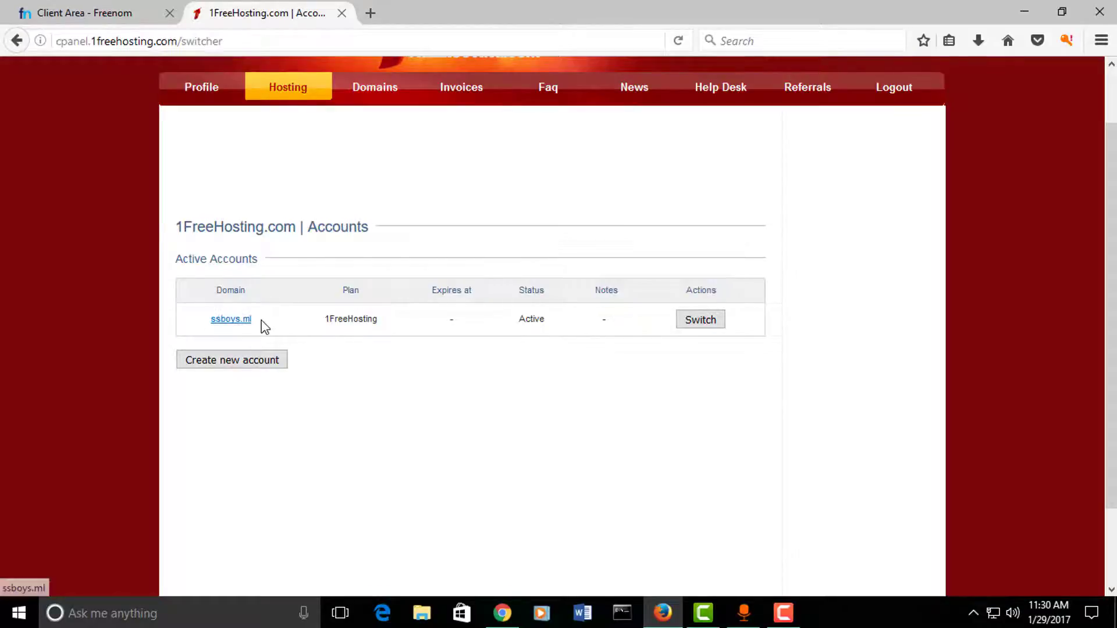
pyautogui.click(243, 320)
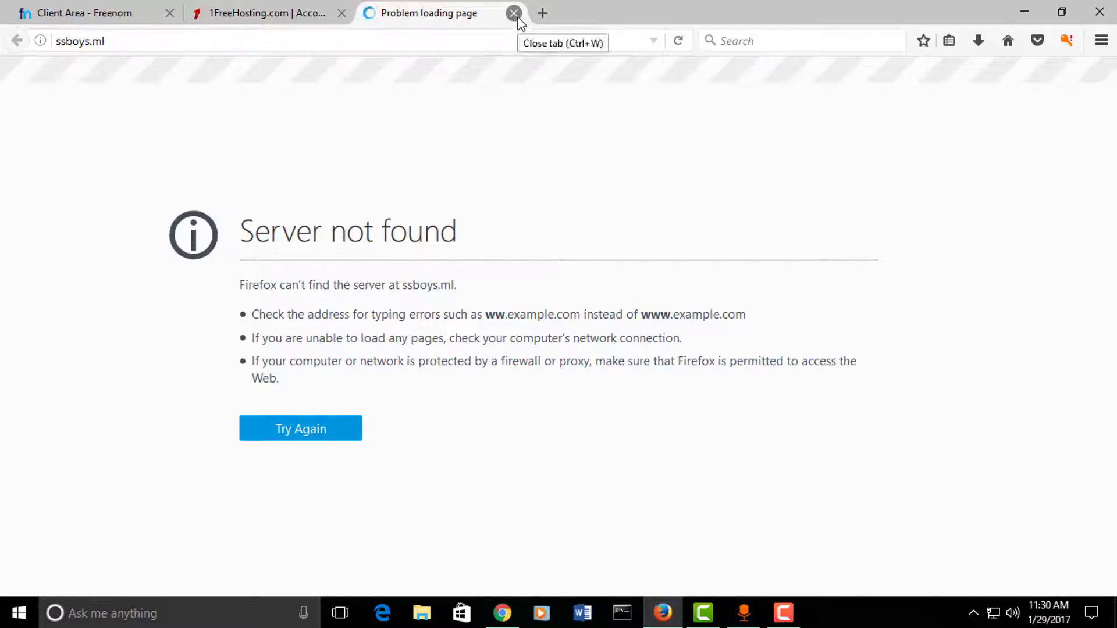
pyautogui.click(514, 13)
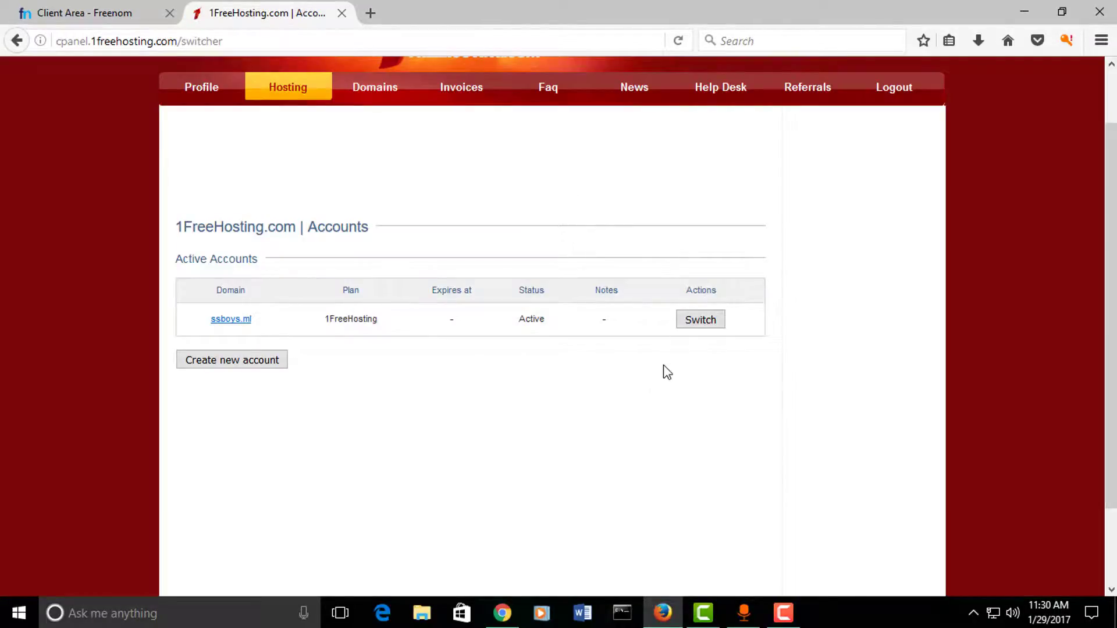
pyautogui.moveTo(254, 321); pyautogui.dragTo(204, 323)
pyautogui.click(281, 324)
pyautogui.scroll(2, 324, 235)
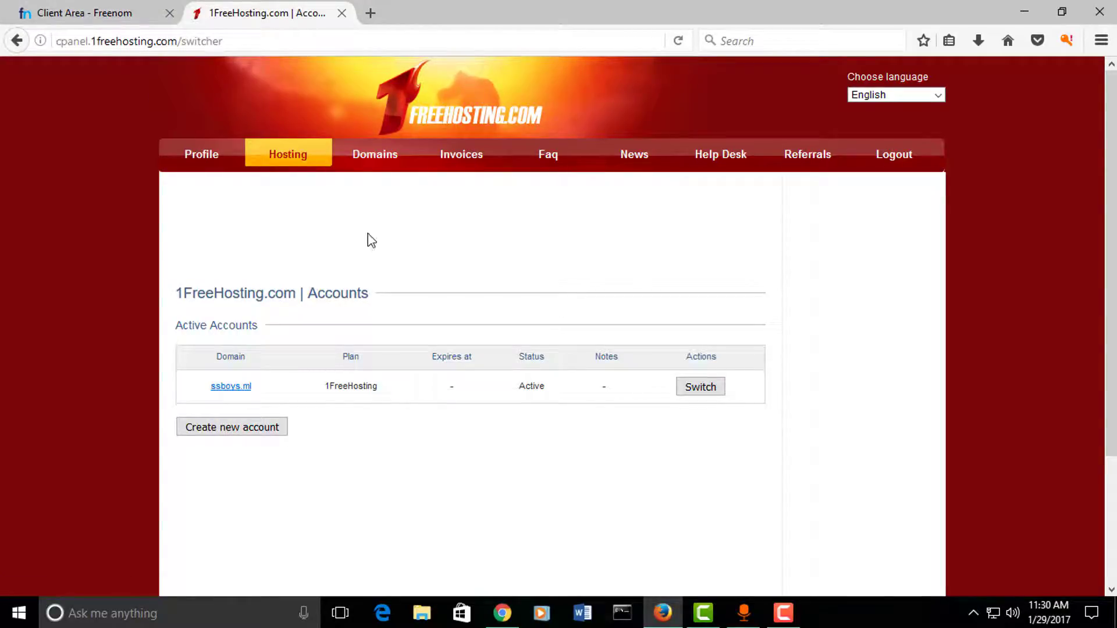
# Step: Sign in to Freenom with Google and open the Nameservers settings for ssboys.ml
pyautogui.click(36, 13)
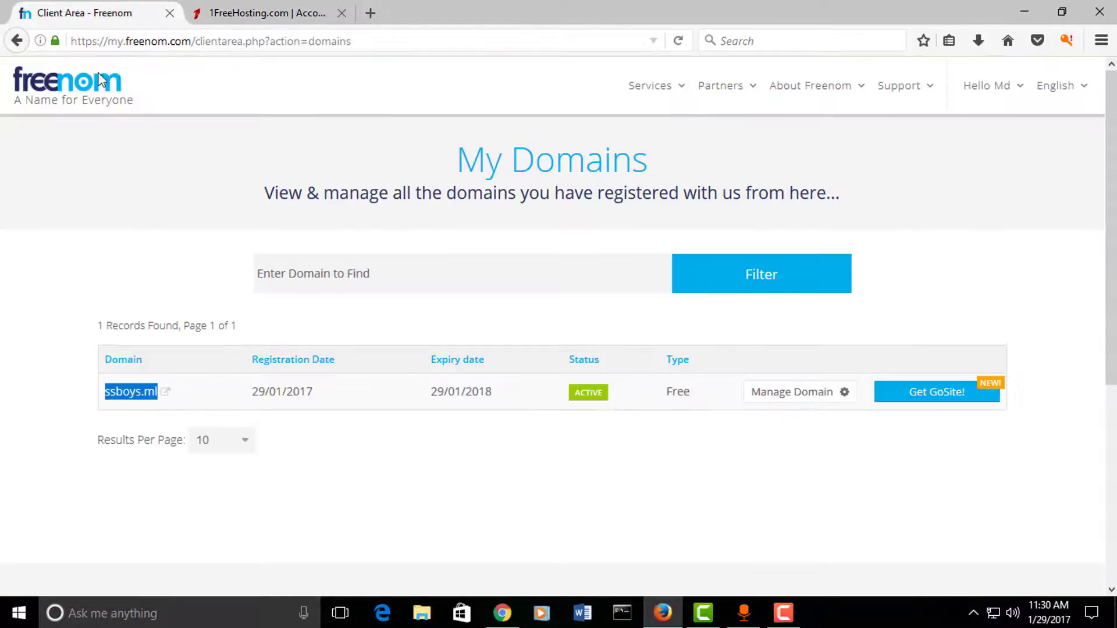
pyautogui.click(413, 445)
pyautogui.click(818, 402)
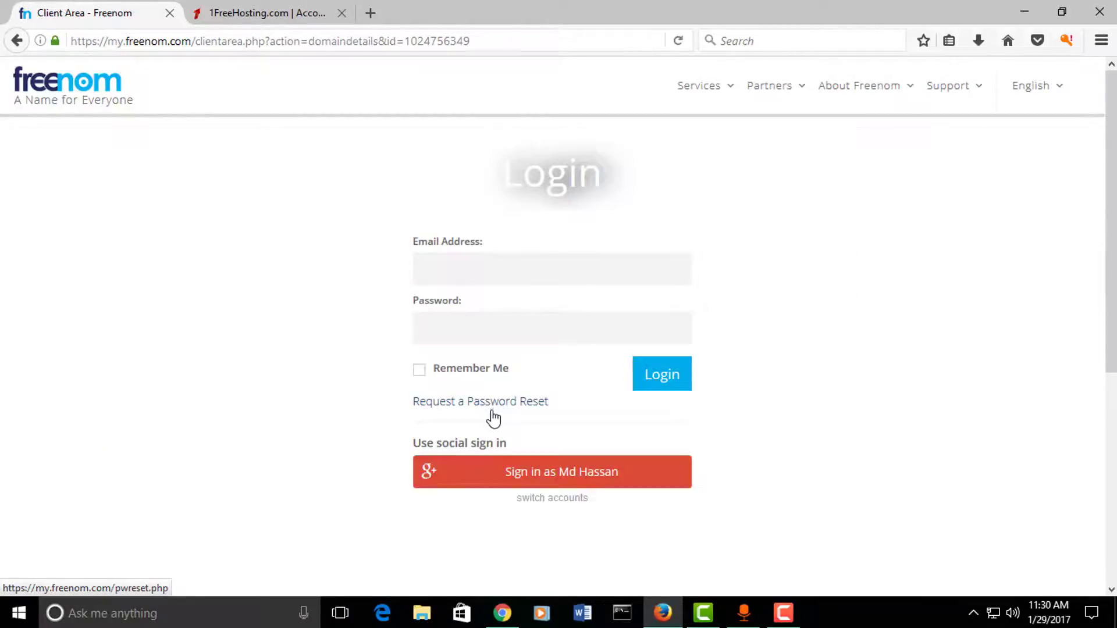
pyautogui.click(551, 480)
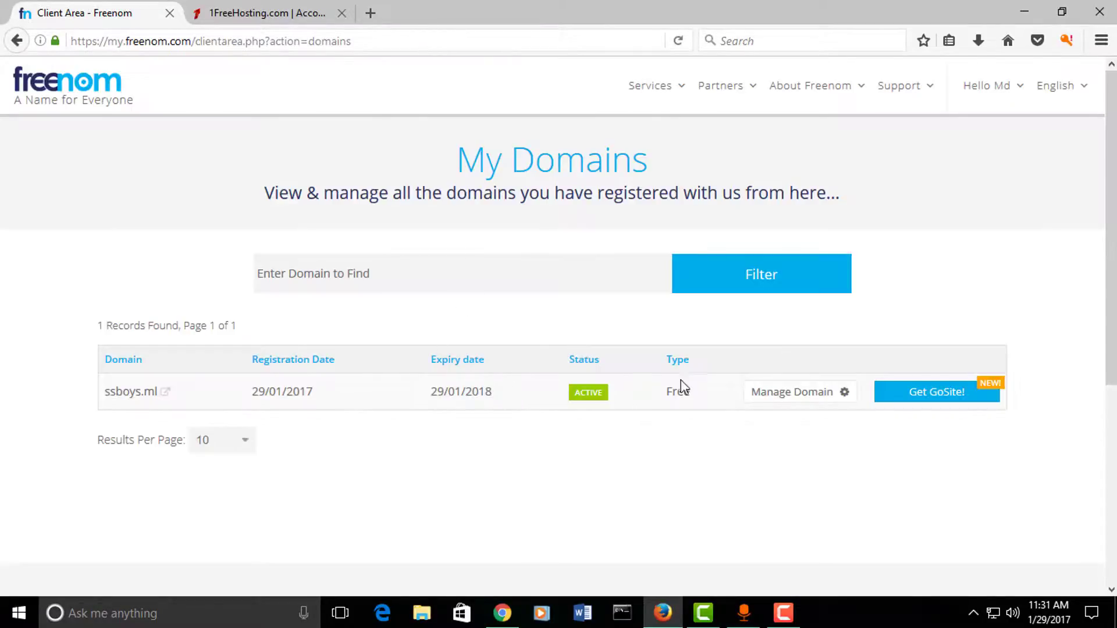
pyautogui.click(762, 399)
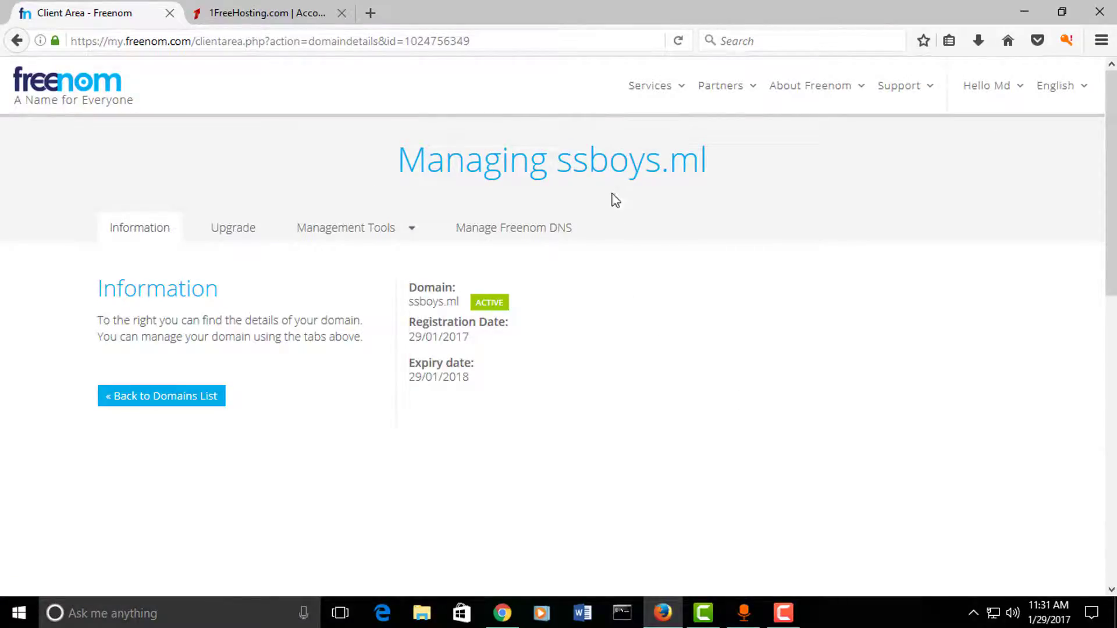
pyautogui.click(345, 234)
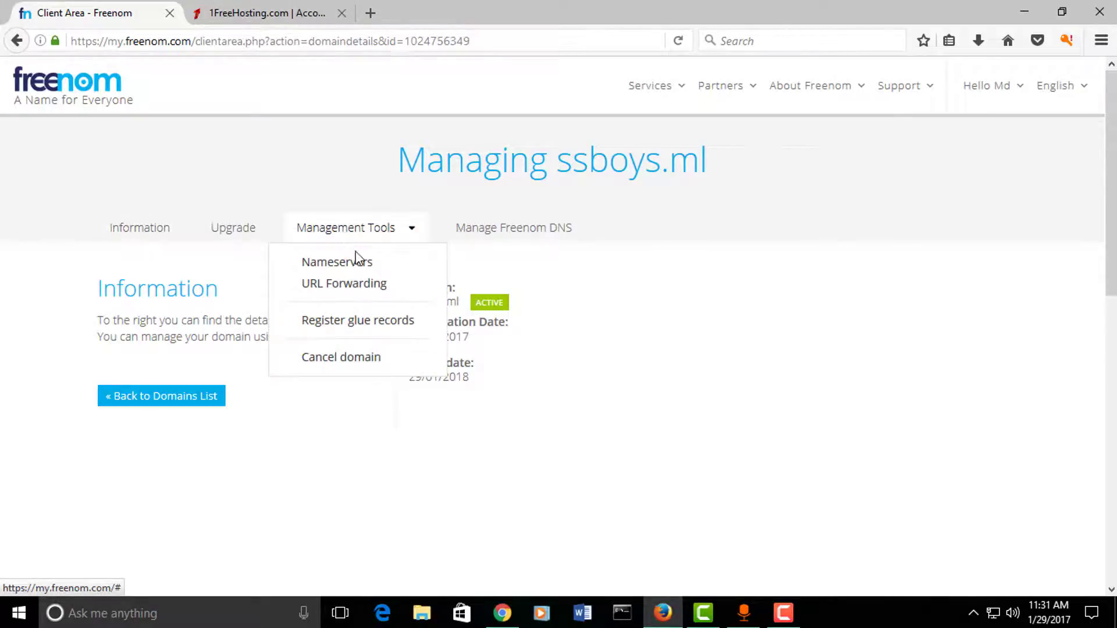
pyautogui.click(357, 262)
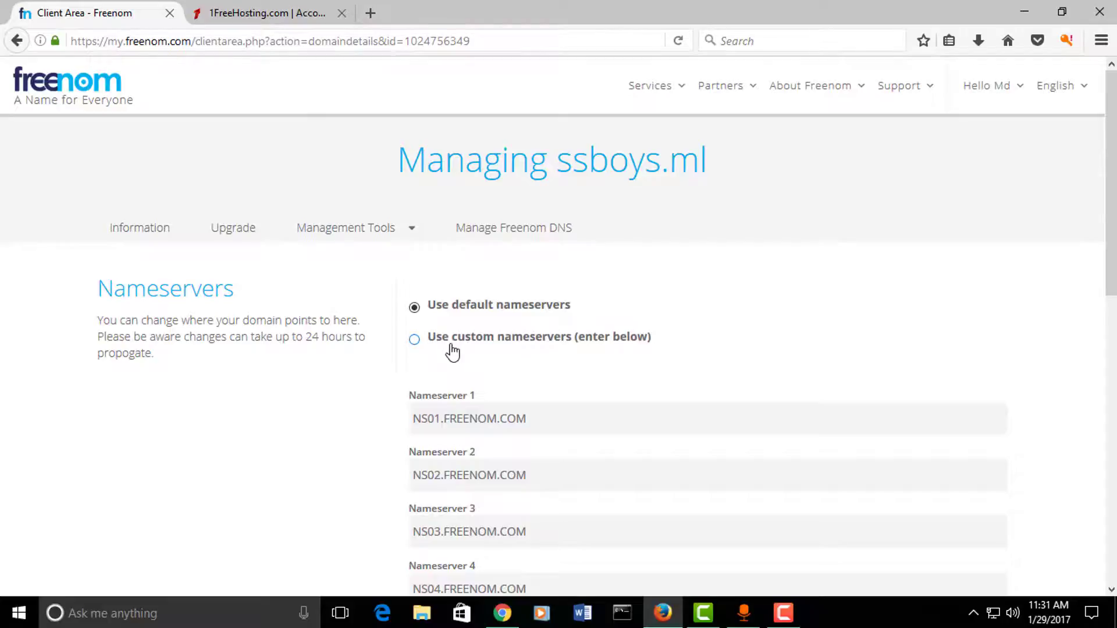
# Step: Switch ssboys.ml to custom nameservers NS1 to NS4.1FREEHOSTING.COM
pyautogui.click(414, 342)
pyautogui.scroll(-3, 519, 345)
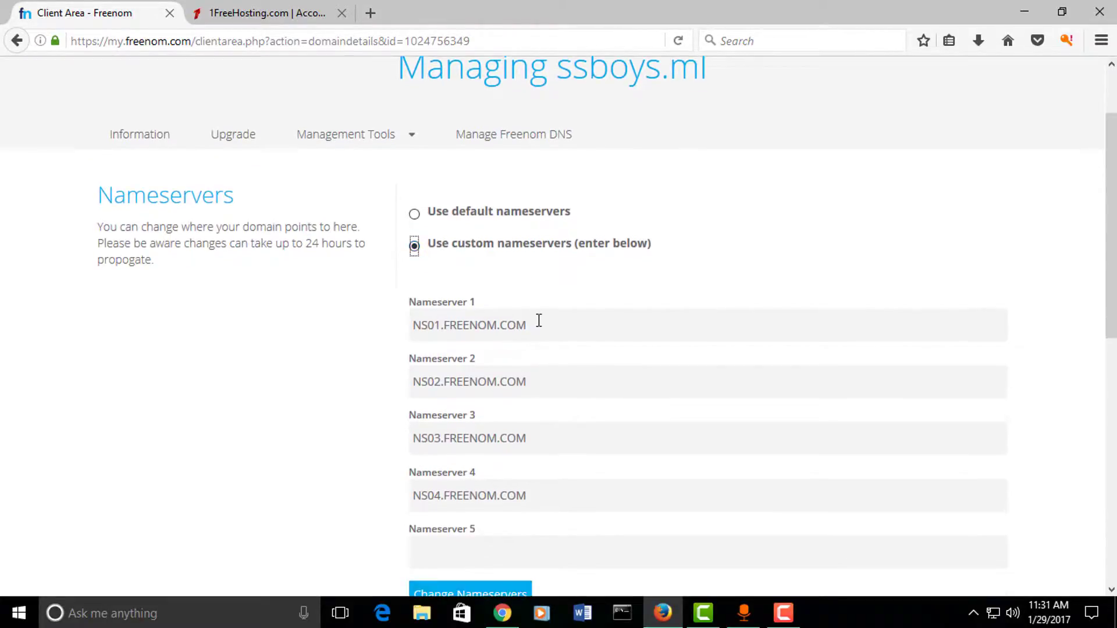
pyautogui.moveTo(538, 321); pyautogui.dragTo(411, 327)
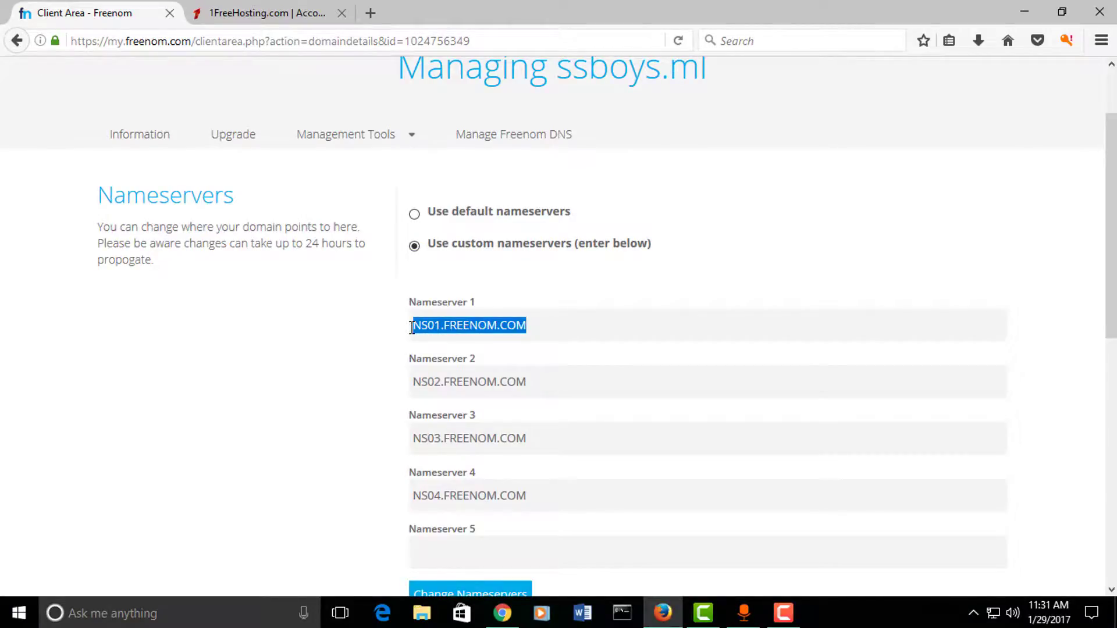
pyautogui.write('NG')
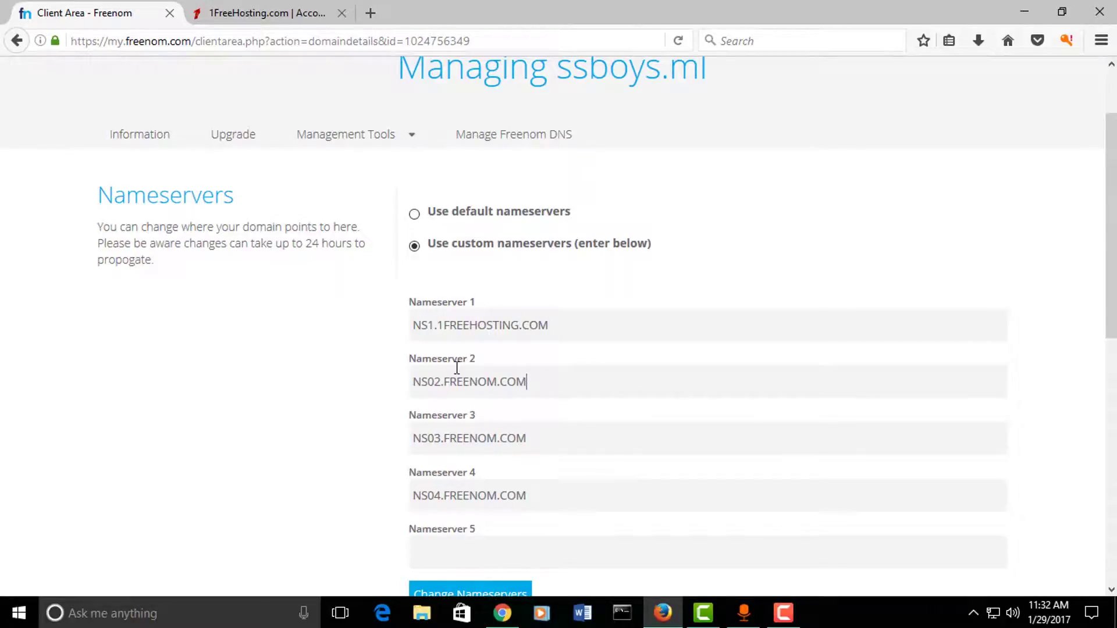
pyautogui.moveTo(527, 380); pyautogui.dragTo(325, 366)
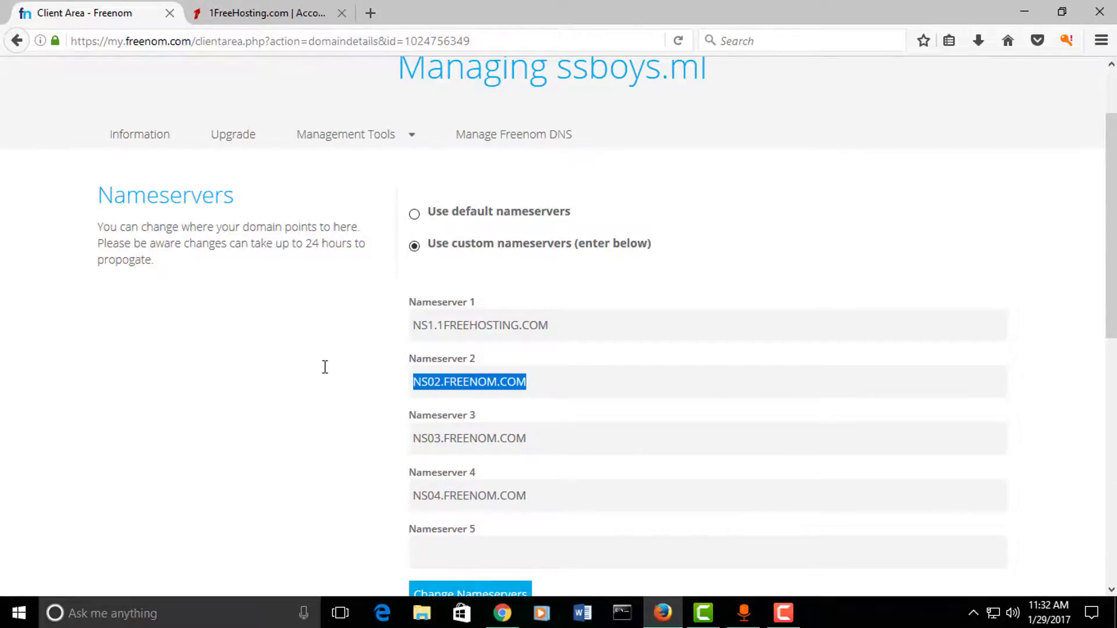
pyautogui.write('NS2.1FREEHOSTING.COM')
pyautogui.moveTo(523, 441); pyautogui.dragTo(314, 436)
pyautogui.click(705, 375)
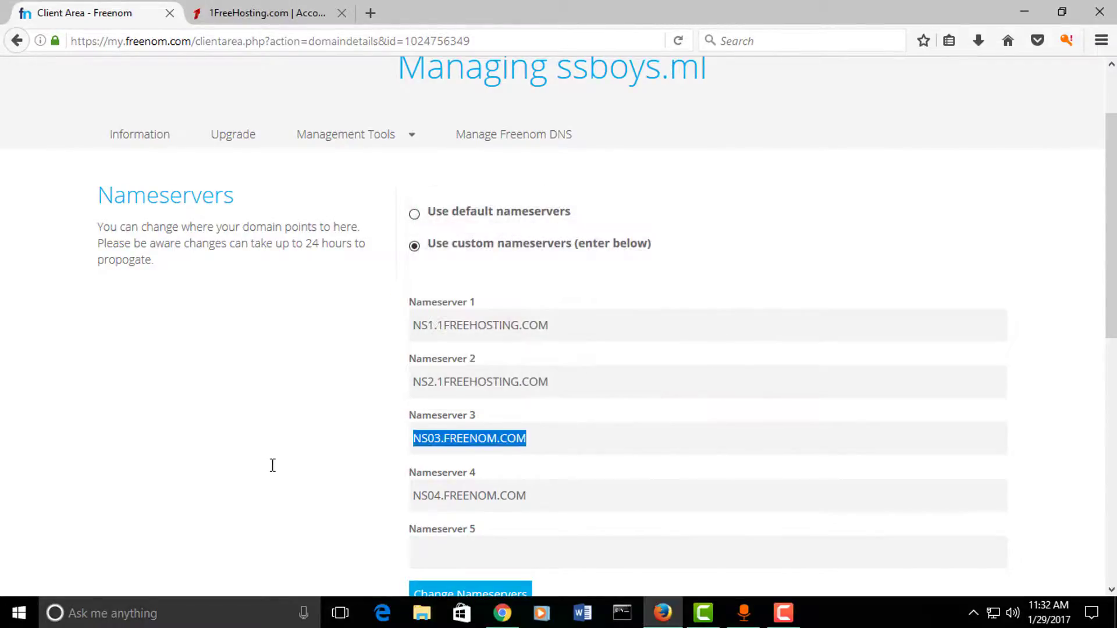
pyautogui.write('NS3.1FREEHOST')
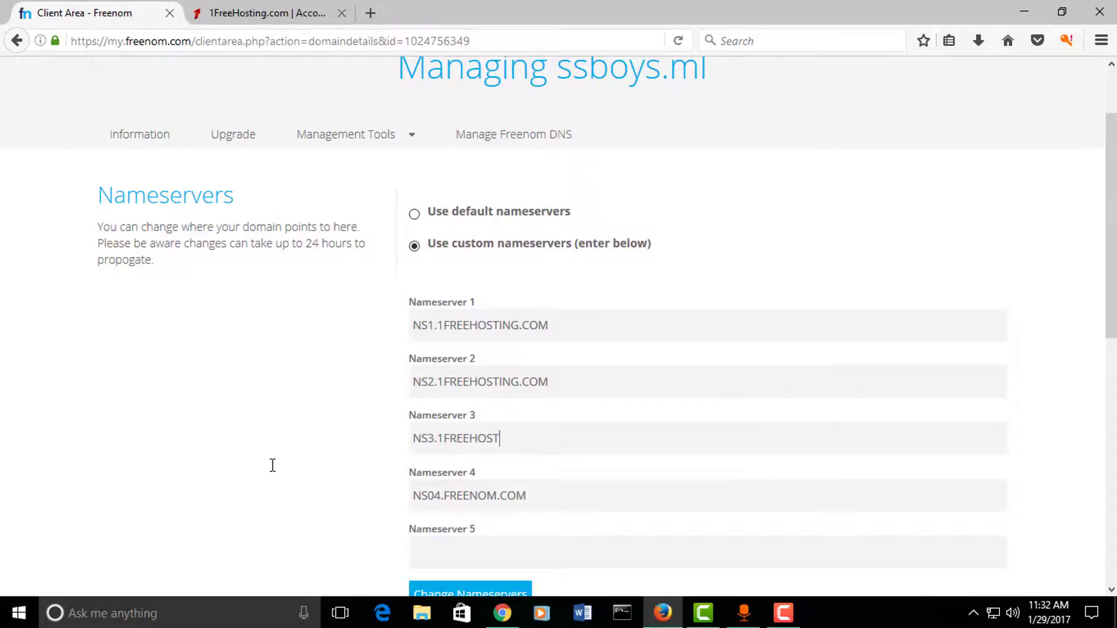
pyautogui.write('INF.COM')
pyautogui.moveTo(543, 490); pyautogui.dragTo(346, 497)
pyautogui.write('NS4.1FREEHOSTING')
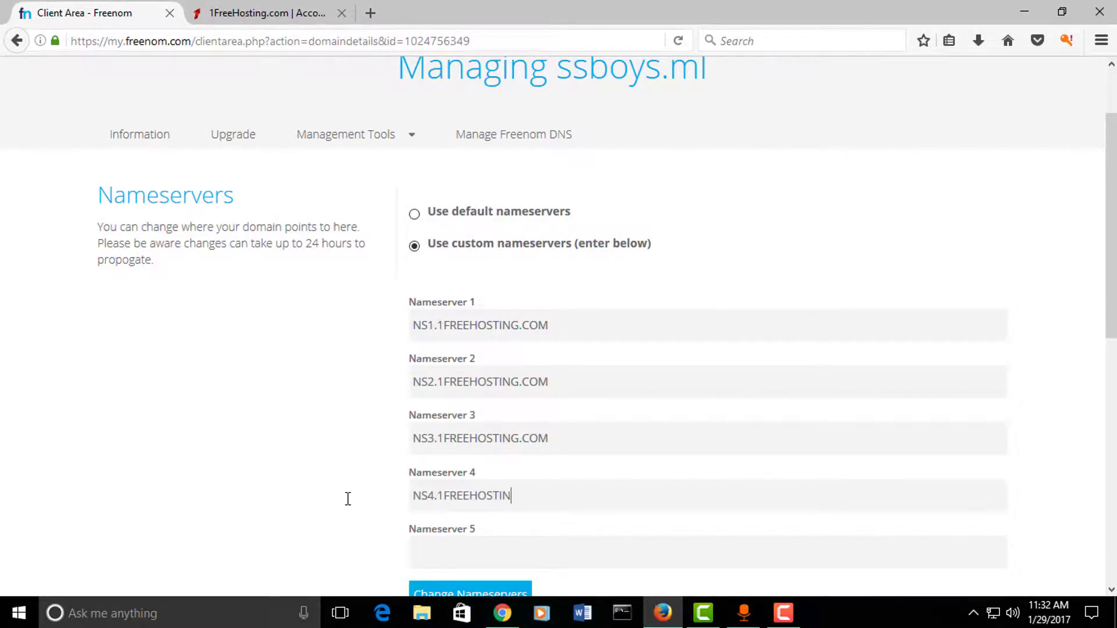
pyautogui.click(522, 504)
pyautogui.write('.COM')
# Step: Save the new nameservers and reopen the Nameservers page to verify them
pyautogui.scroll(-2, 523, 504)
pyautogui.scroll(-2, 523, 338)
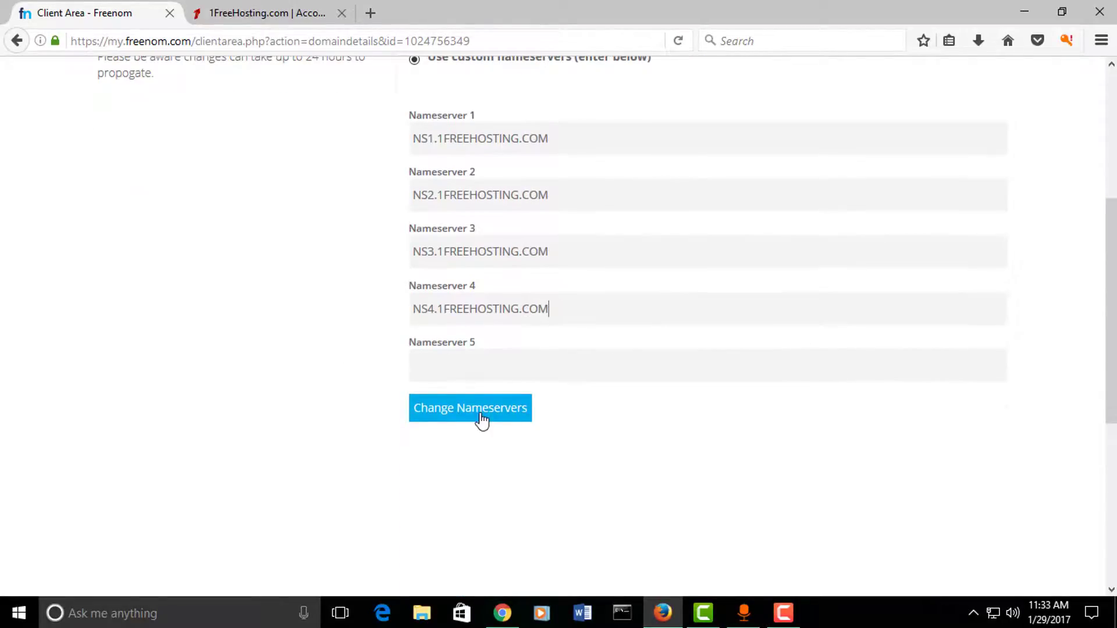
pyautogui.scroll(2, 482, 420)
pyautogui.click(492, 509)
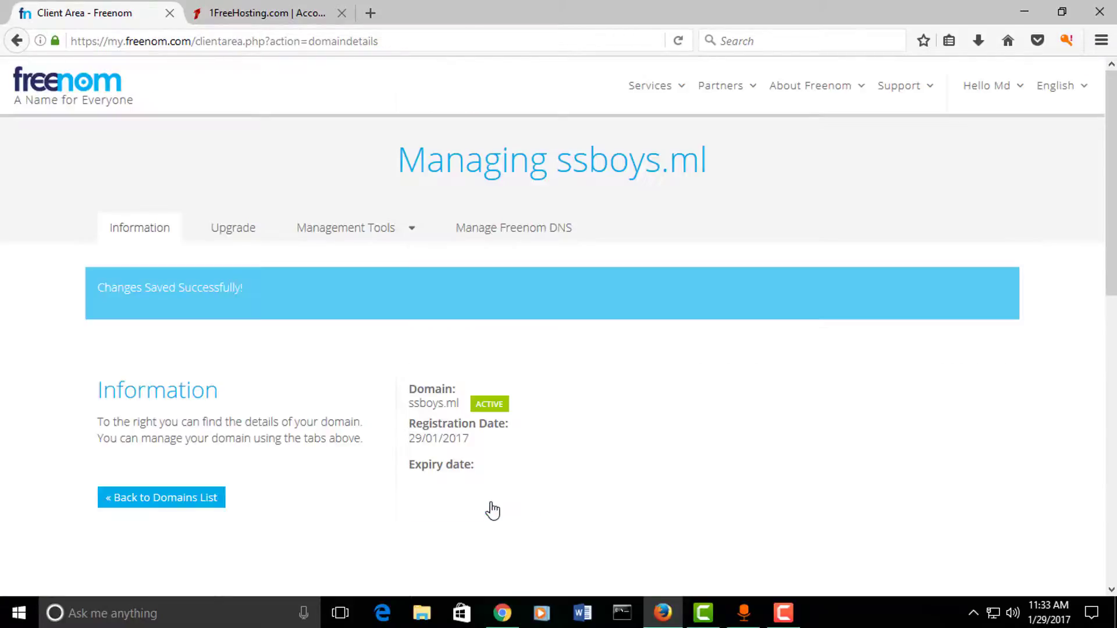
pyautogui.moveTo(116, 278); pyautogui.dragTo(98, 288)
pyautogui.click(345, 227)
pyautogui.click(332, 257)
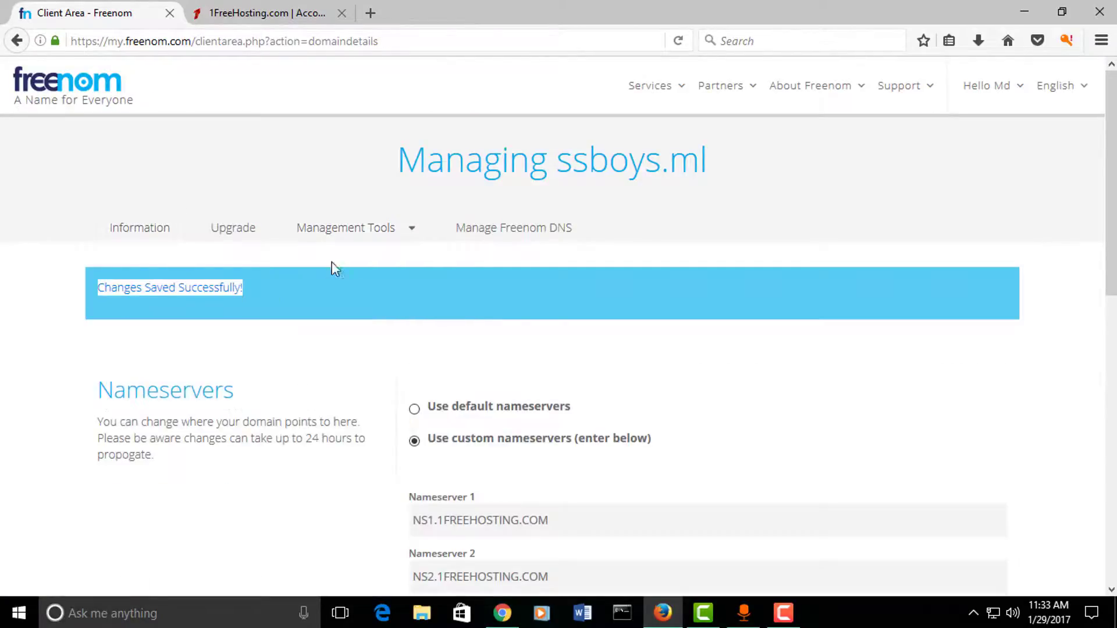
pyautogui.scroll(4, 554, 403)
pyautogui.scroll(1, 462, 372)
pyautogui.click(139, 227)
# Step: Reload the 1FreeHosting Accounts page, enter the ssboys.ml control panel, and reload its dashboard
pyautogui.click(273, 14)
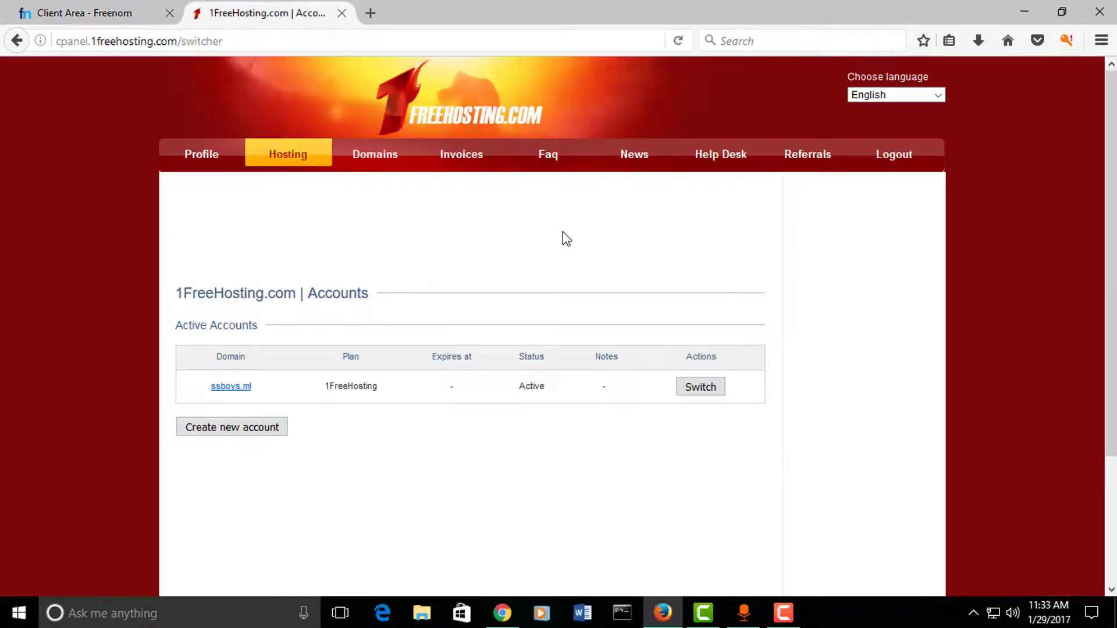
pyautogui.rightClick(564, 232)
pyautogui.click(661, 249)
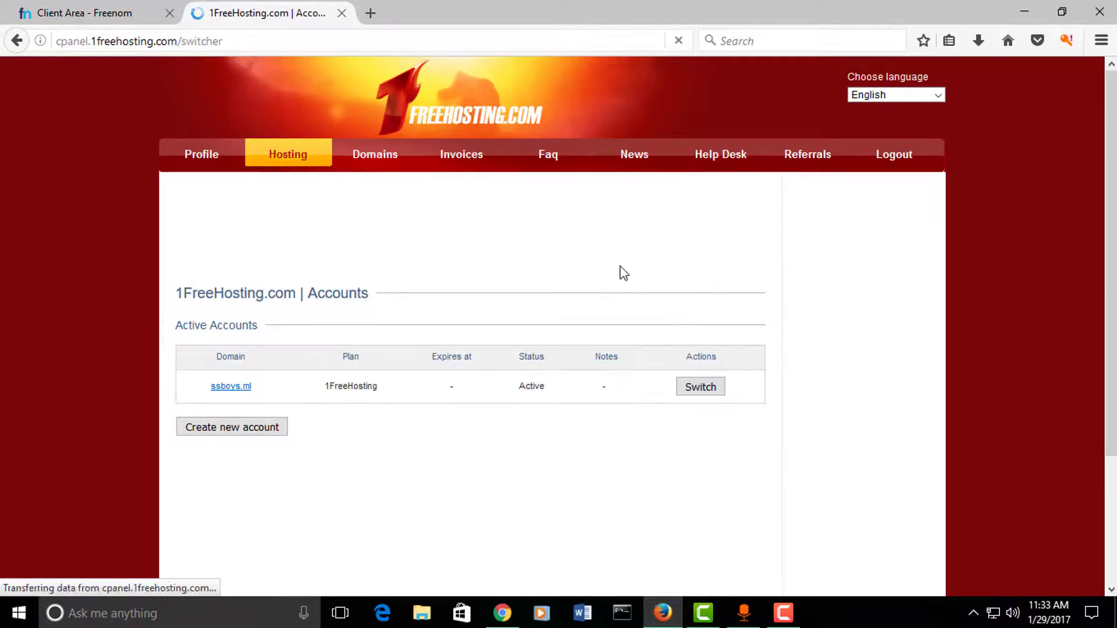
pyautogui.click(700, 387)
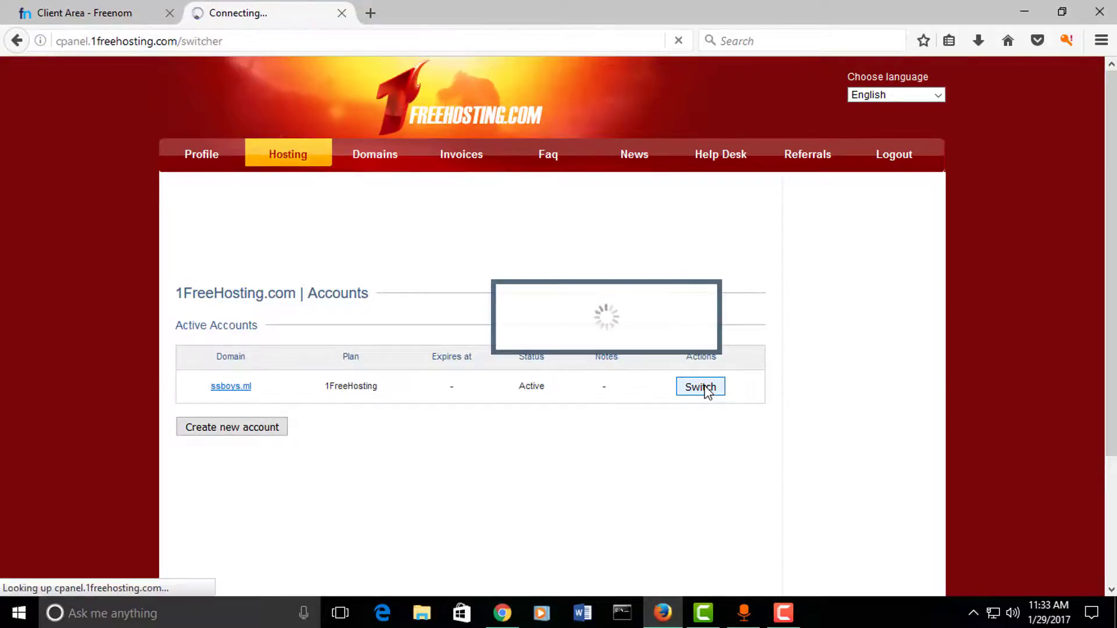
pyautogui.moveTo(202, 197); pyautogui.dragTo(541, 197)
pyautogui.click(578, 228)
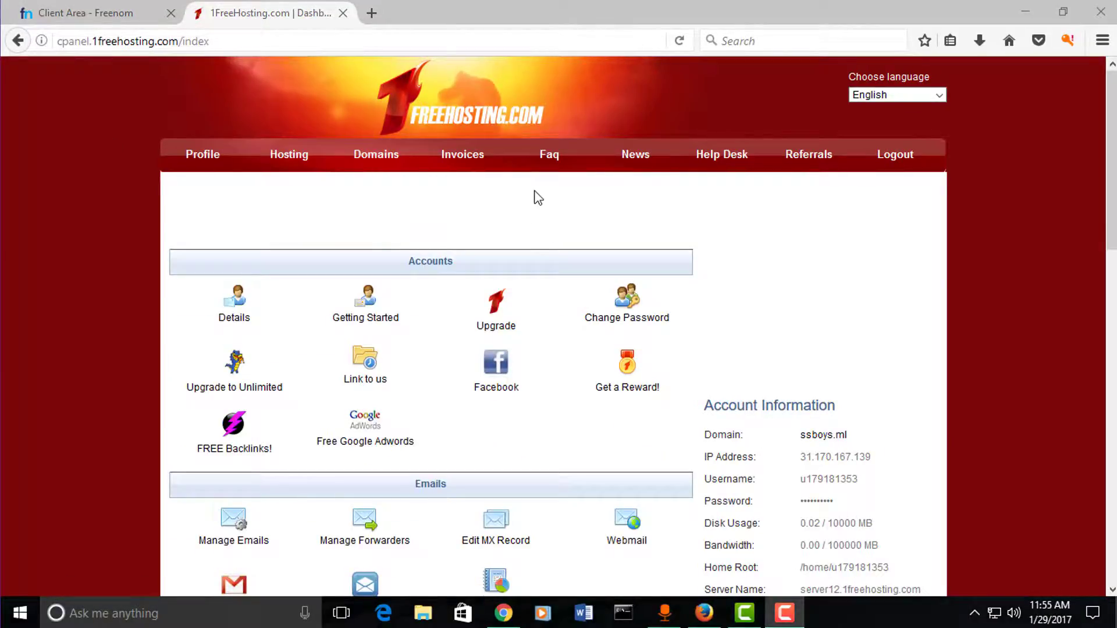
pyautogui.rightClick(534, 191)
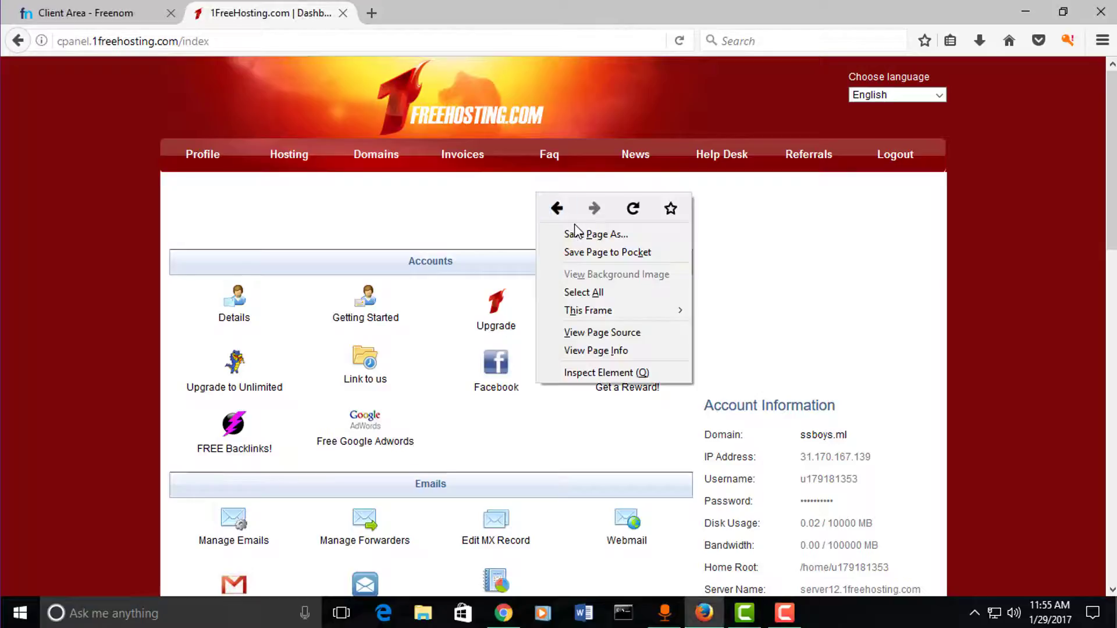
pyautogui.click(632, 204)
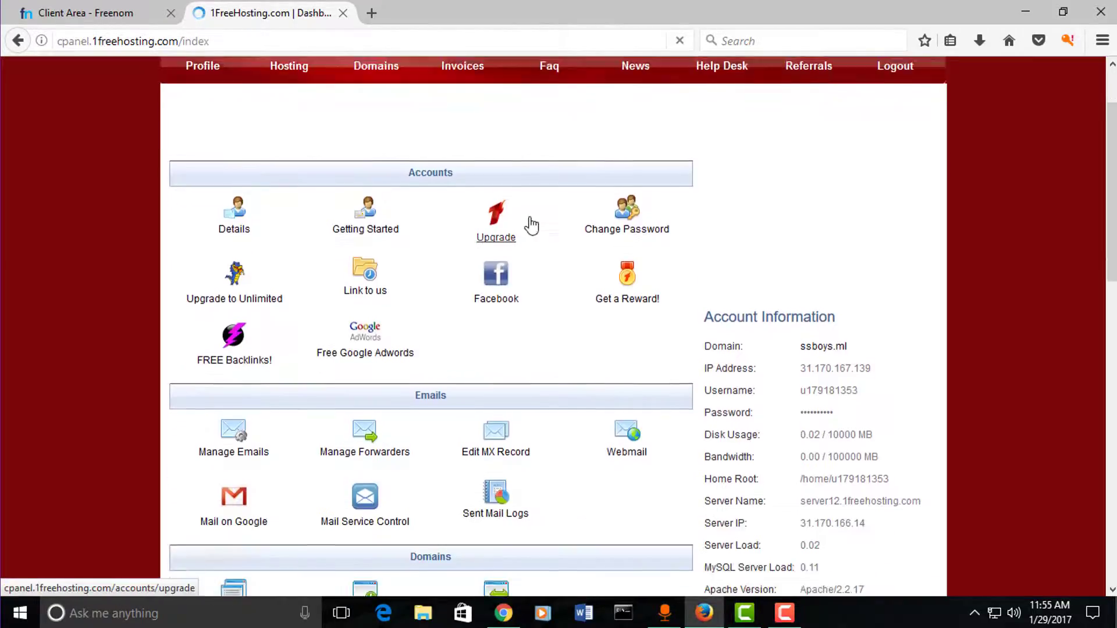
# Step: Check that ssboys.ml shows 'Your website is up and running!', then launch the Auto Installer
pyautogui.click(814, 344)
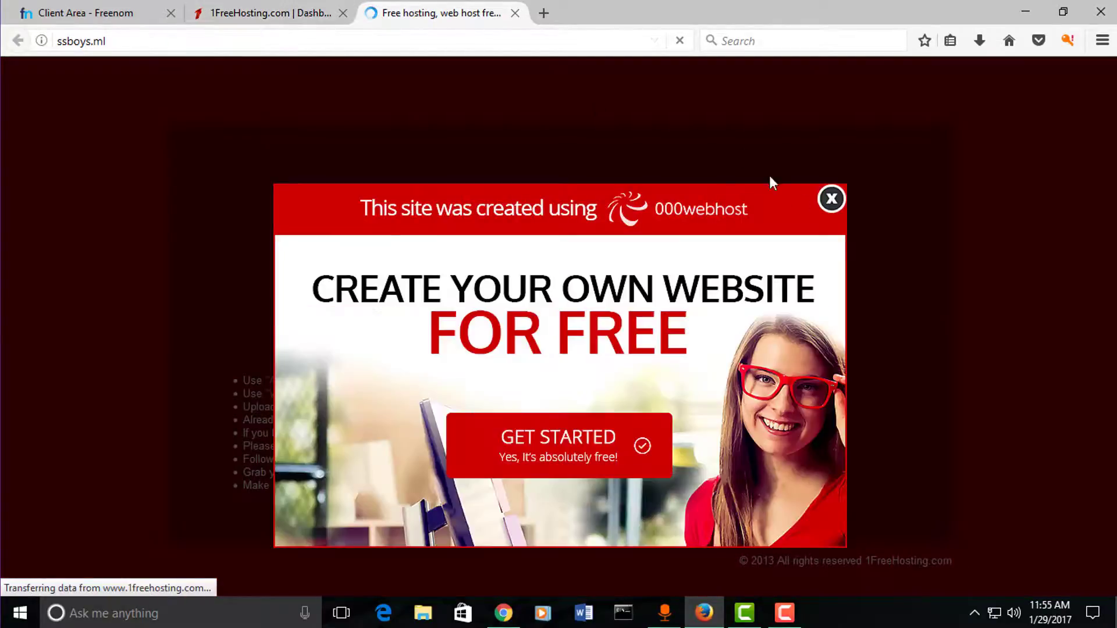
pyautogui.click(831, 198)
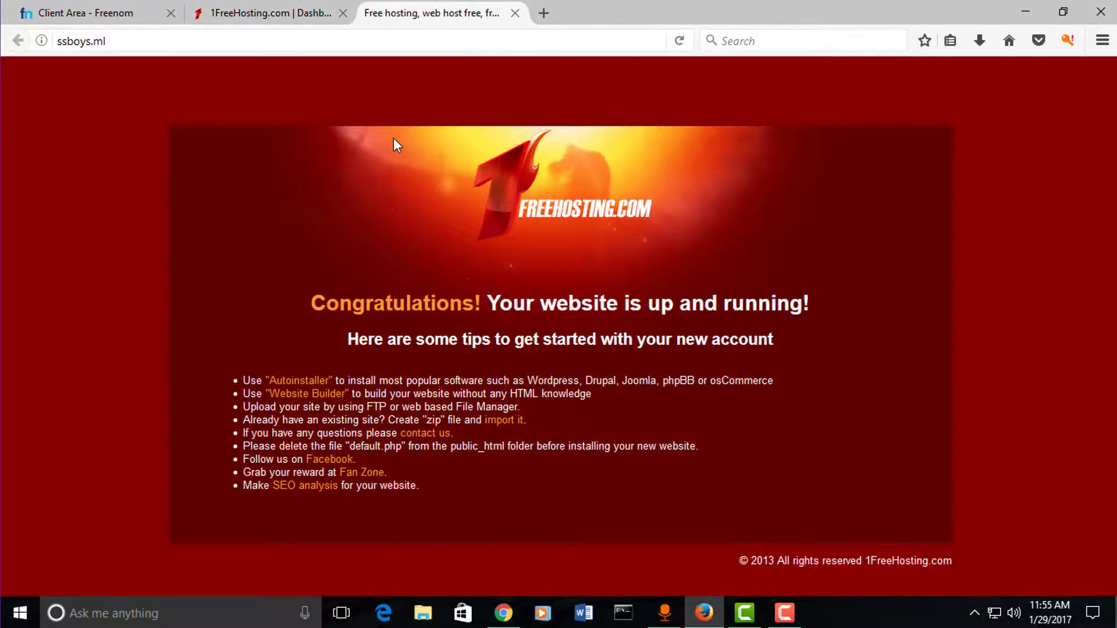
pyautogui.click(517, 15)
pyautogui.scroll(-3, 640, 244)
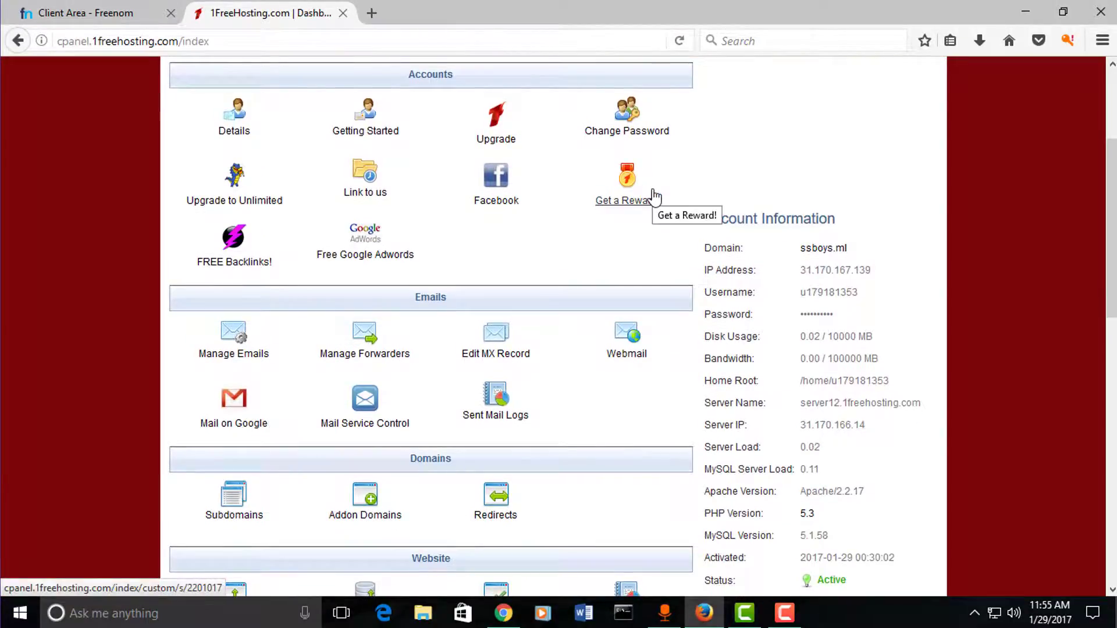
pyautogui.scroll(-5, 654, 196)
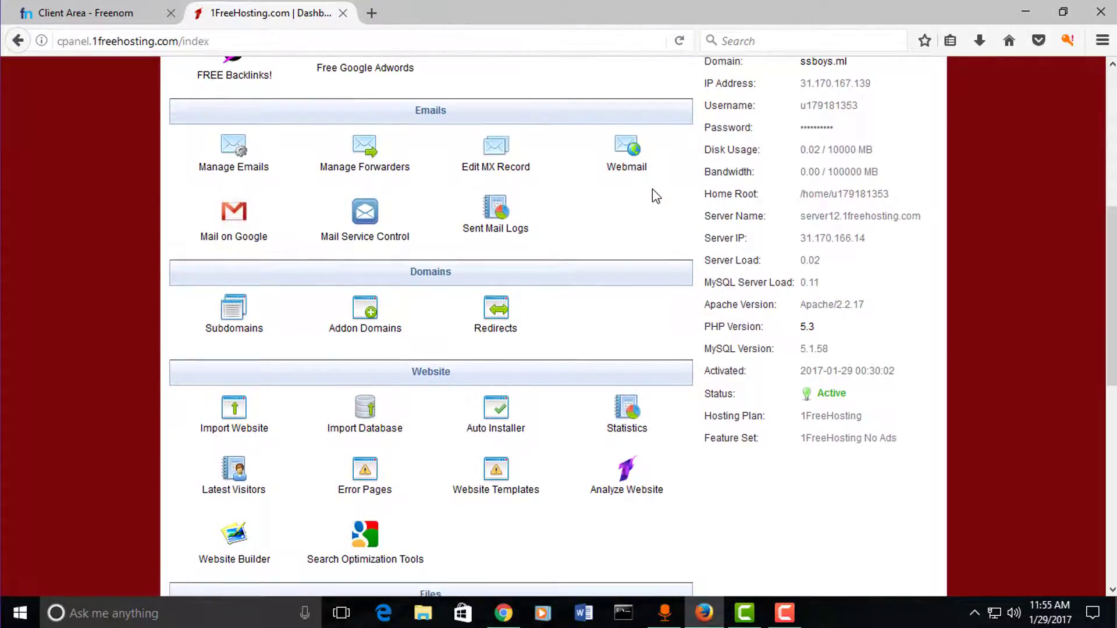
pyautogui.scroll(-5, 571, 245)
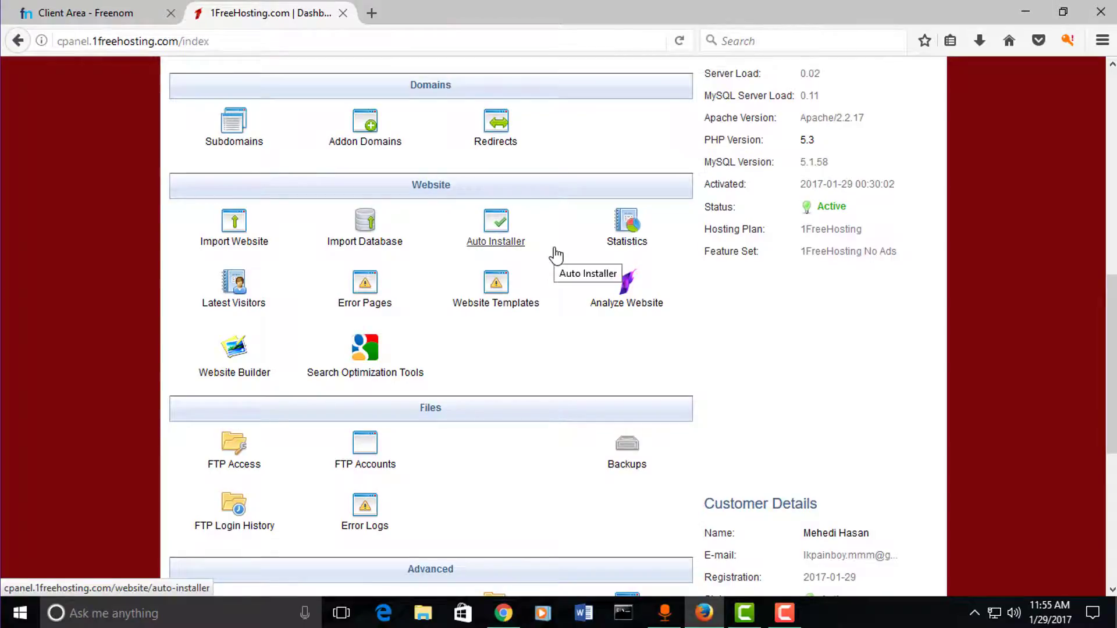
pyautogui.click(500, 247)
# Step: Scroll through the Auto Installer software categories
pyautogui.scroll(5, 560, 241)
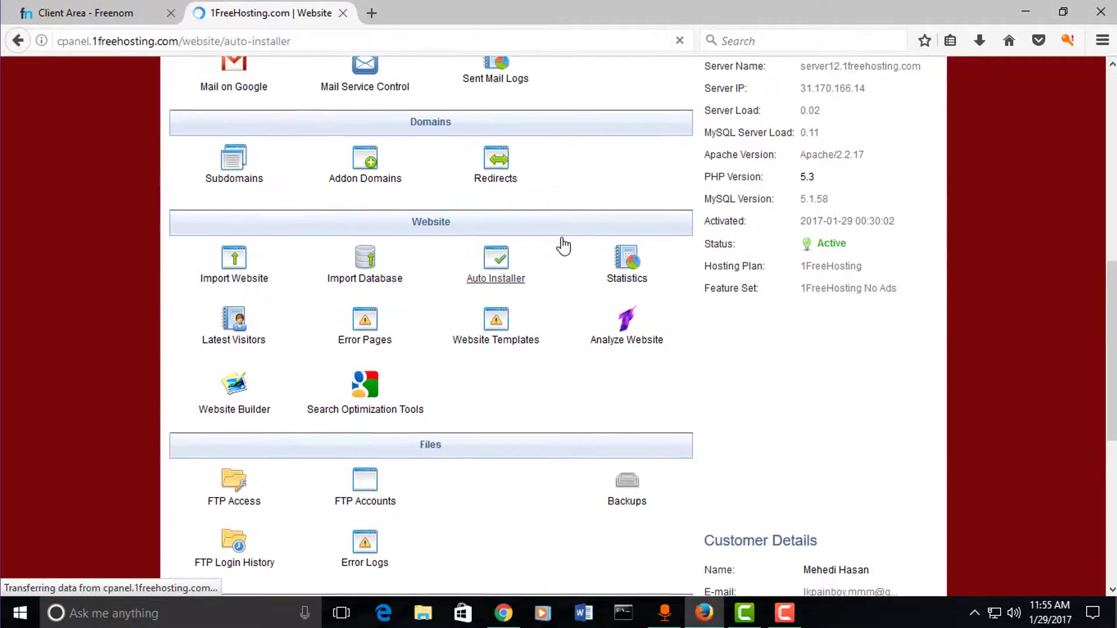
pyautogui.scroll(-3, 561, 245)
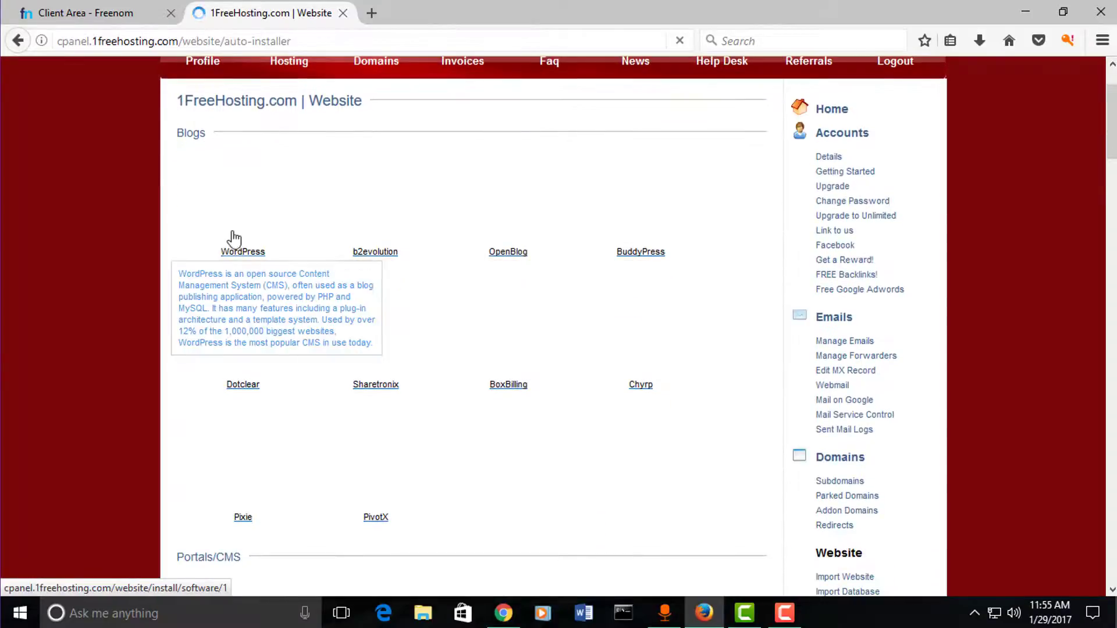
pyautogui.doubleClick(192, 133)
pyautogui.click(207, 132)
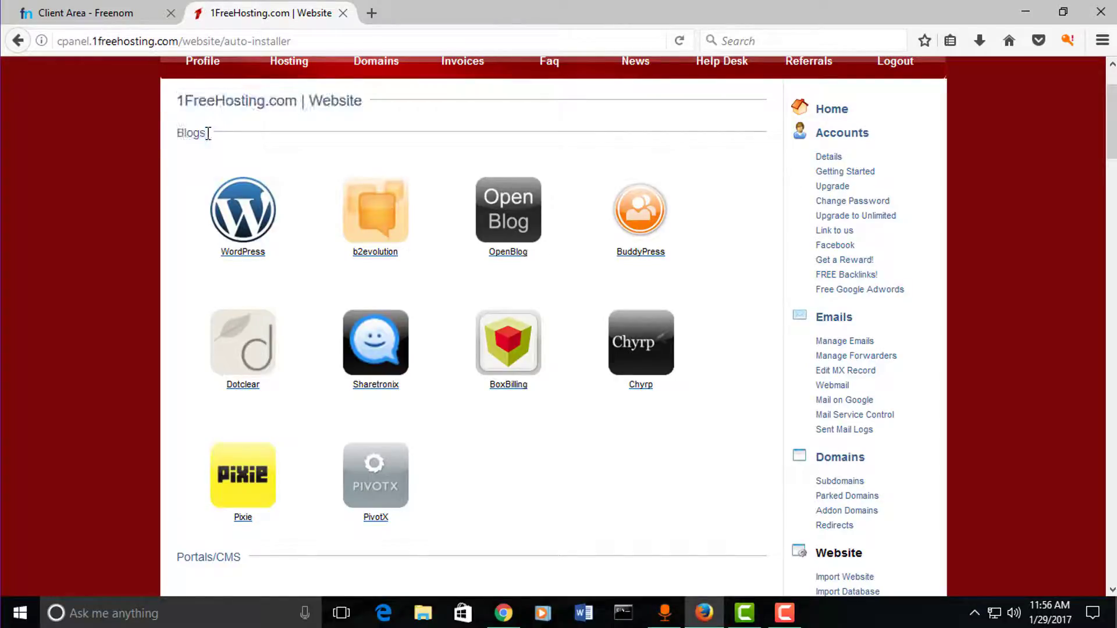
pyautogui.scroll(-1, 417, 436)
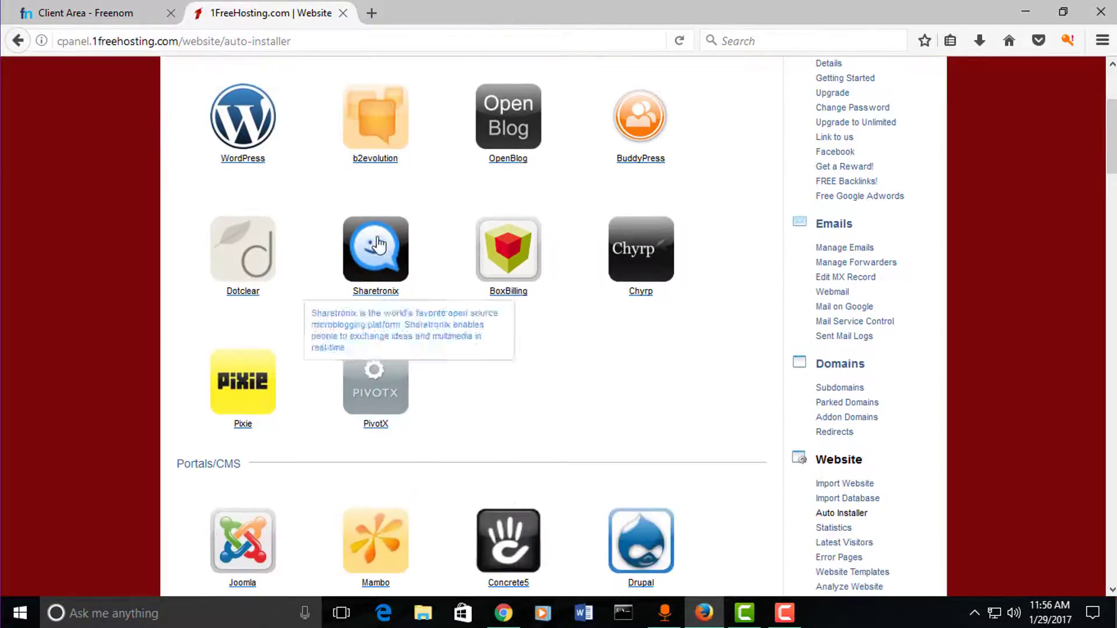
pyautogui.scroll(-1, 500, 279)
pyautogui.scroll(-1, 459, 329)
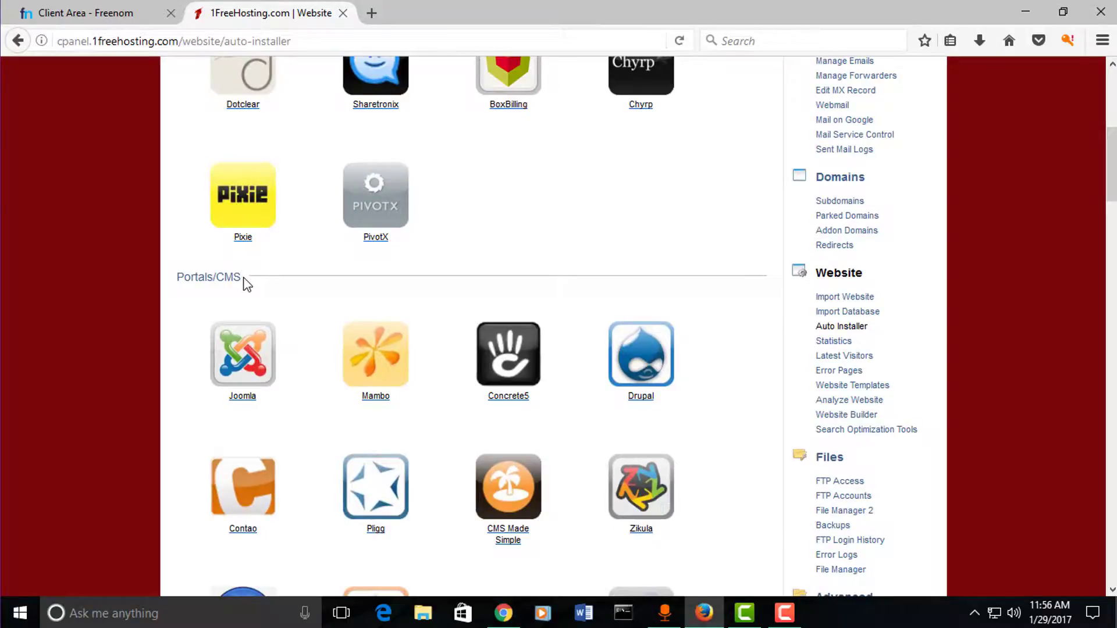
# Step: Highlight the Portals/CMS heading, scroll back to the top, and choose WordPress
pyautogui.moveTo(235, 278); pyautogui.dragTo(177, 278)
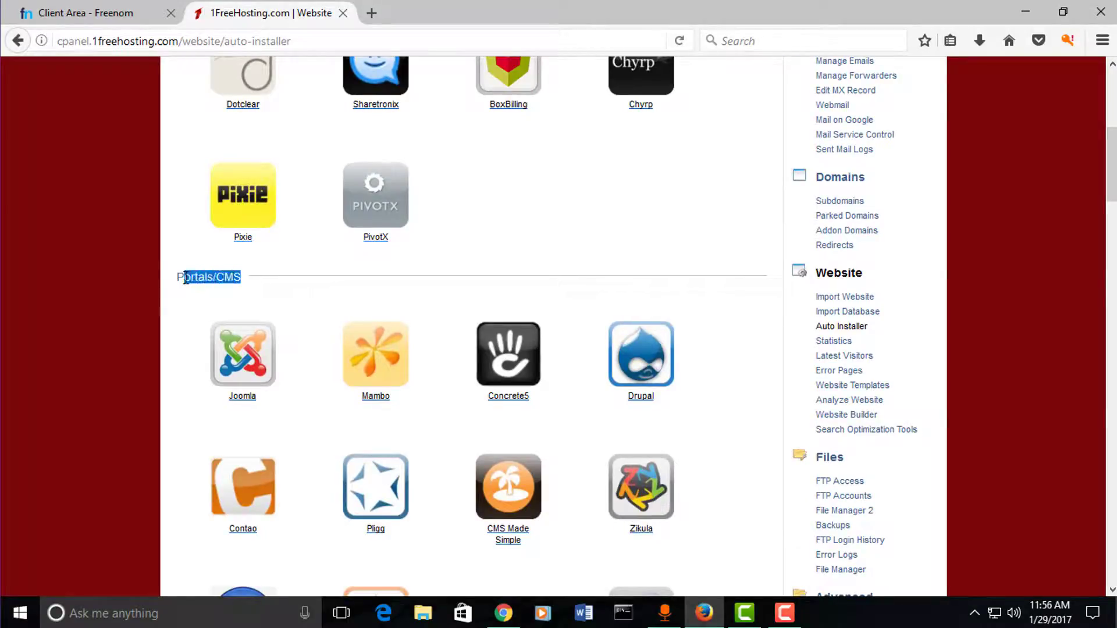
pyautogui.scroll(-5, 448, 362)
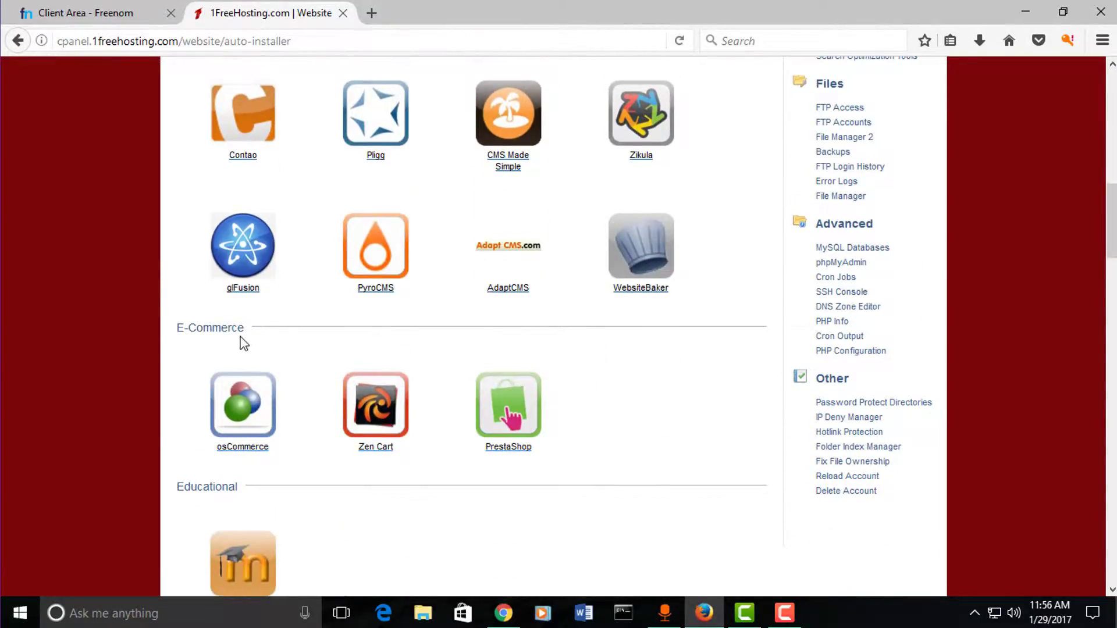
pyautogui.scroll(-5, 634, 366)
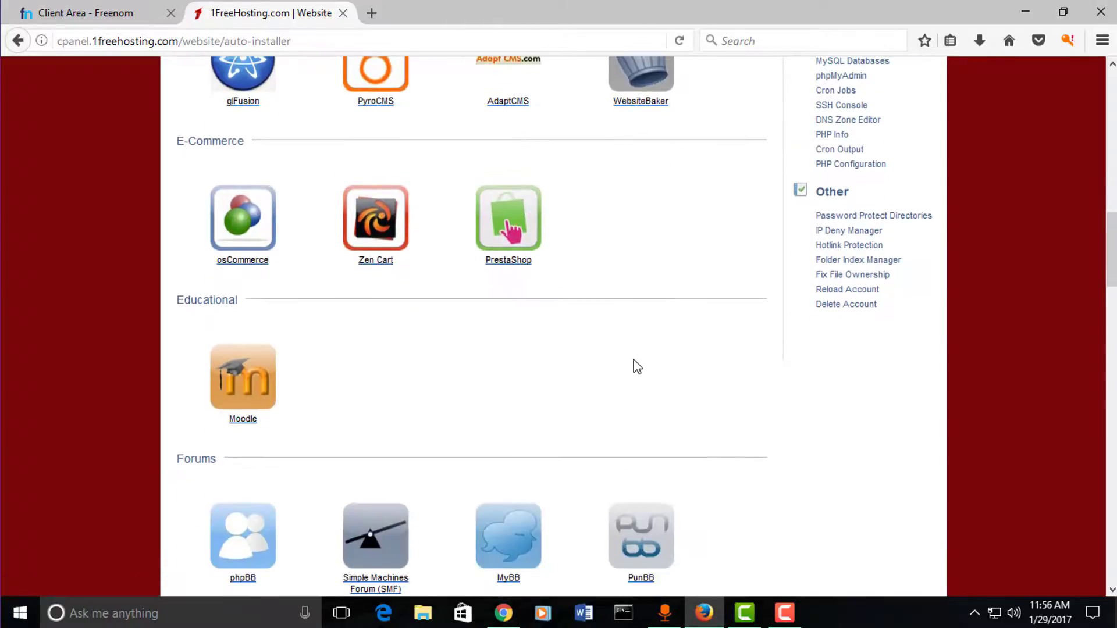
pyautogui.scroll(-4, 516, 374)
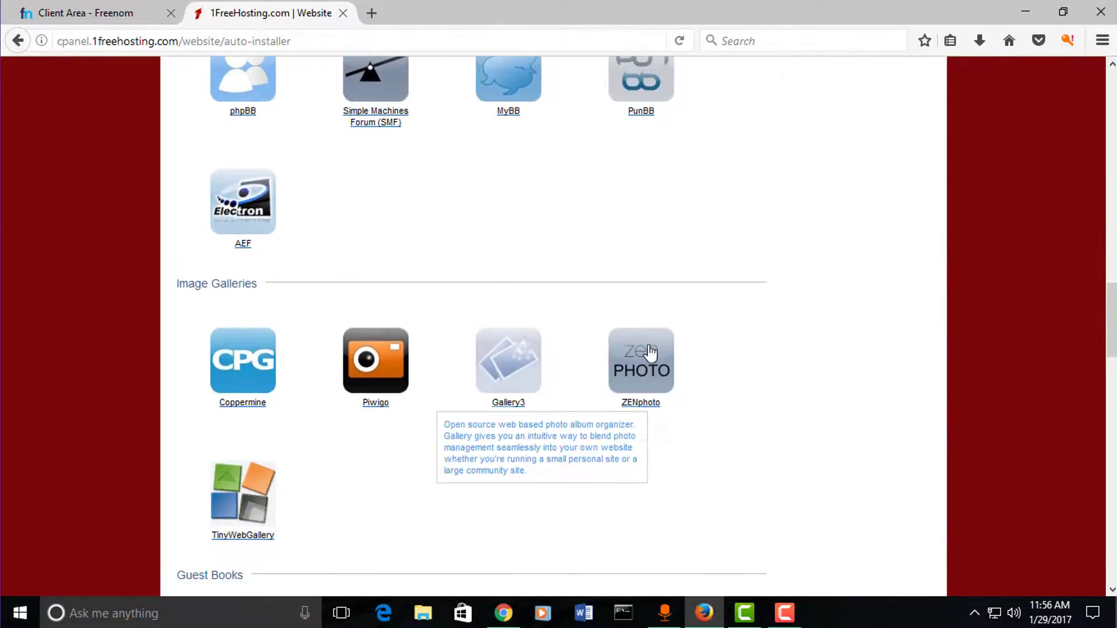
pyautogui.scroll(15, 755, 319)
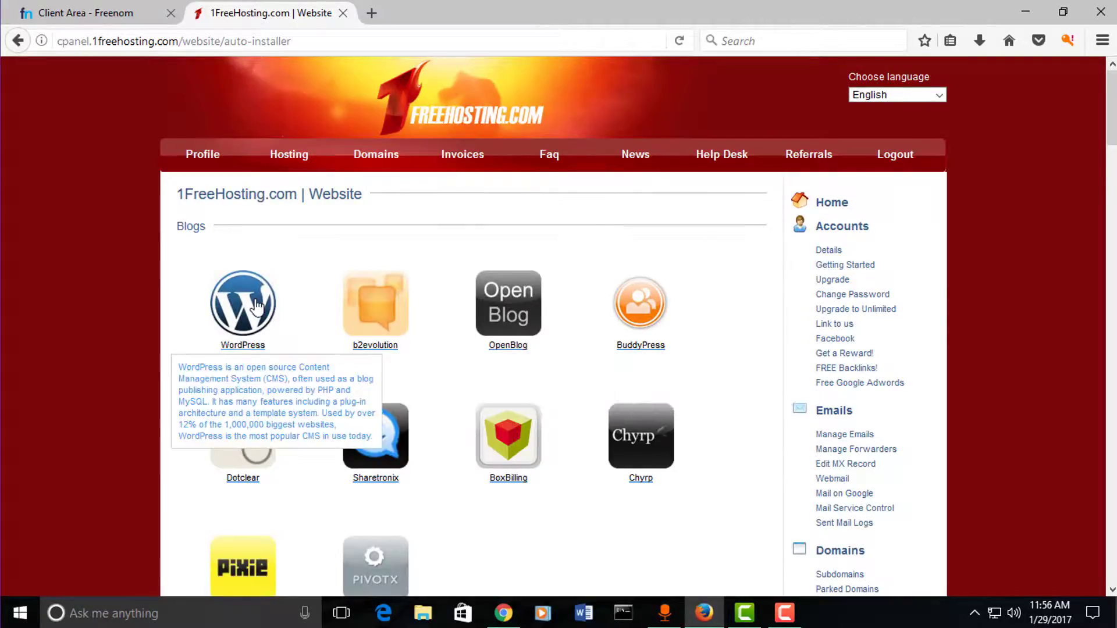
pyautogui.click(256, 307)
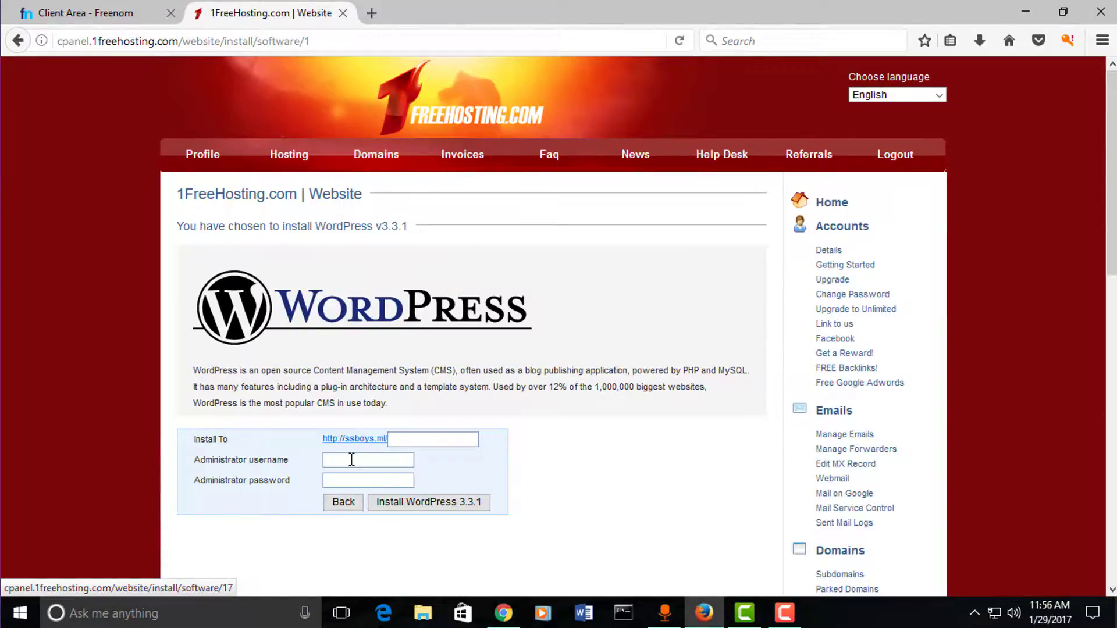
pyautogui.click(351, 460)
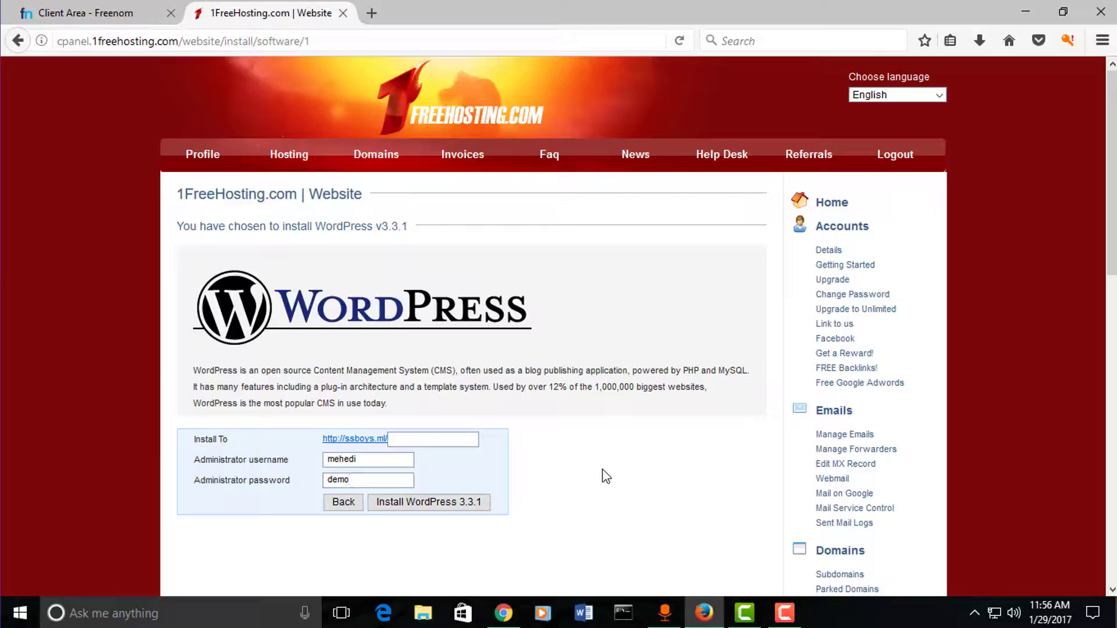
pyautogui.write('mo')
pyautogui.click(425, 505)
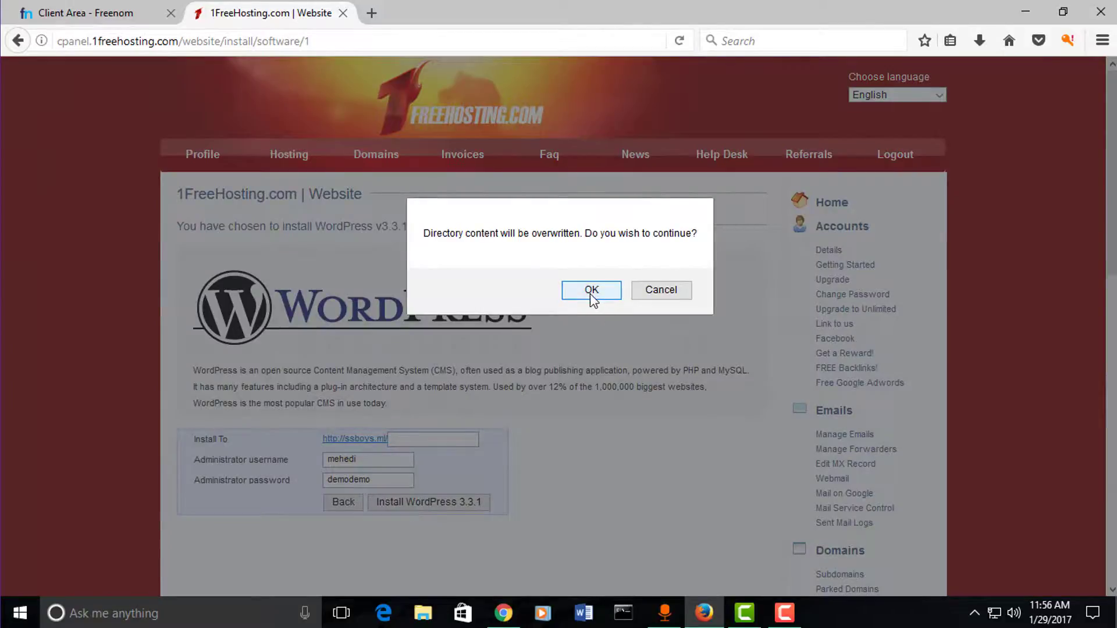
pyautogui.click(590, 291)
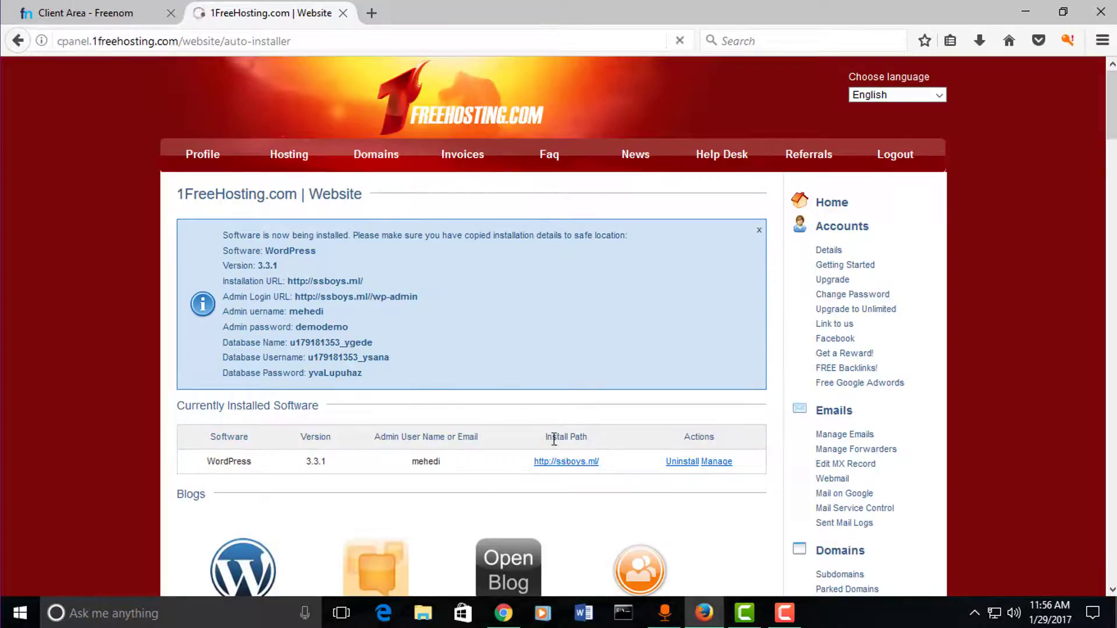
pyautogui.scroll(-3, 501, 377)
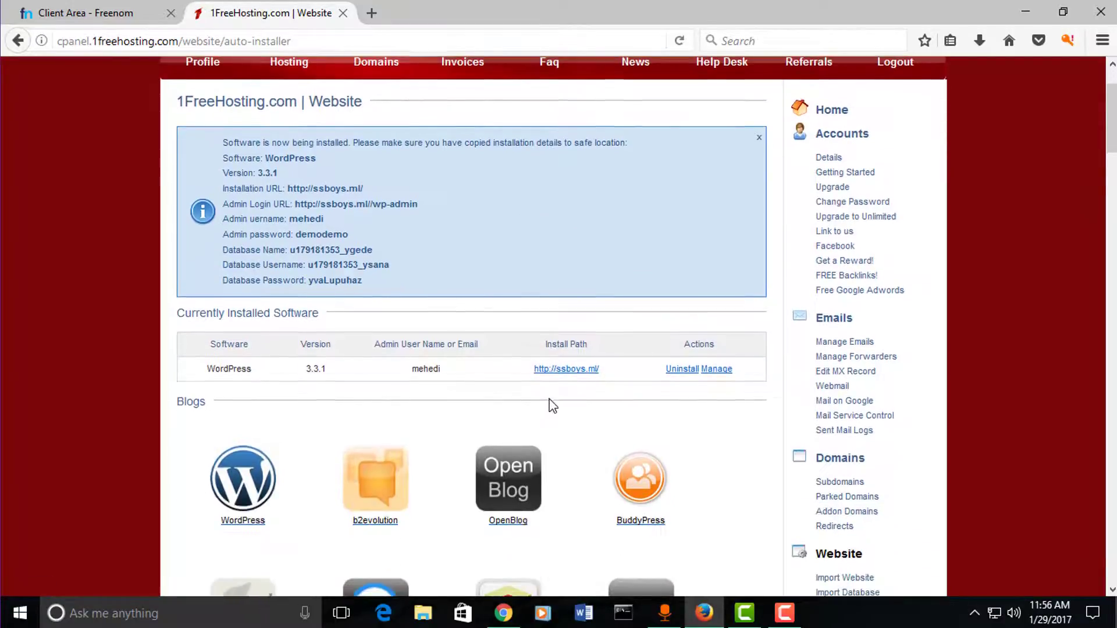
pyautogui.click(564, 368)
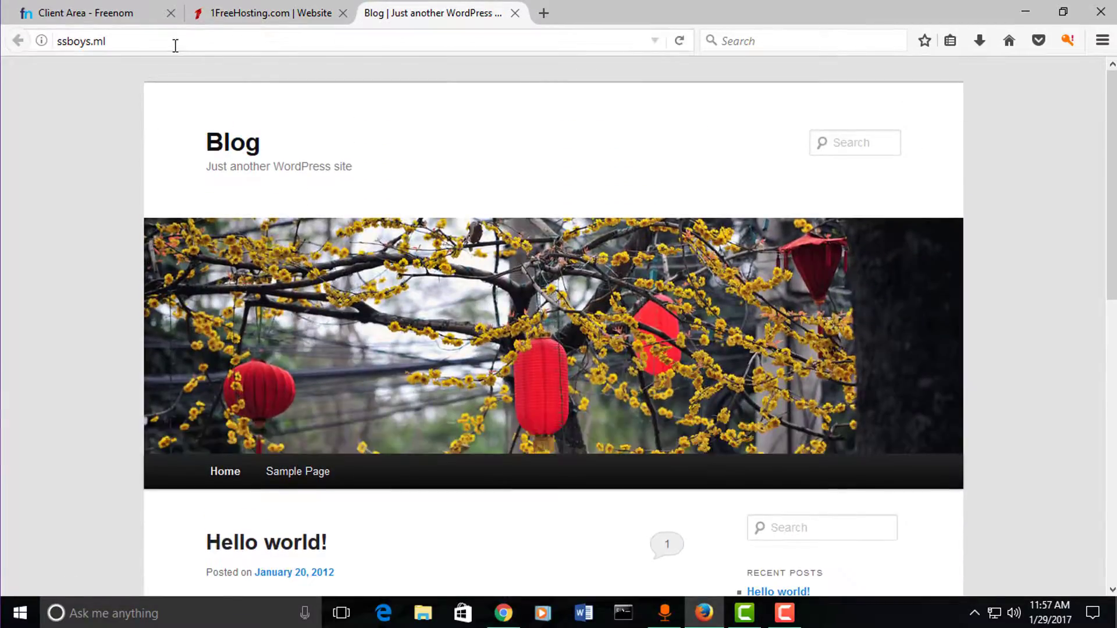
# Step: Select and deselect the ssboys.ml site address in the address bar
pyautogui.click(133, 41)
pyautogui.moveTo(132, 41); pyautogui.dragTo(41, 42)
pyautogui.click(247, 47)
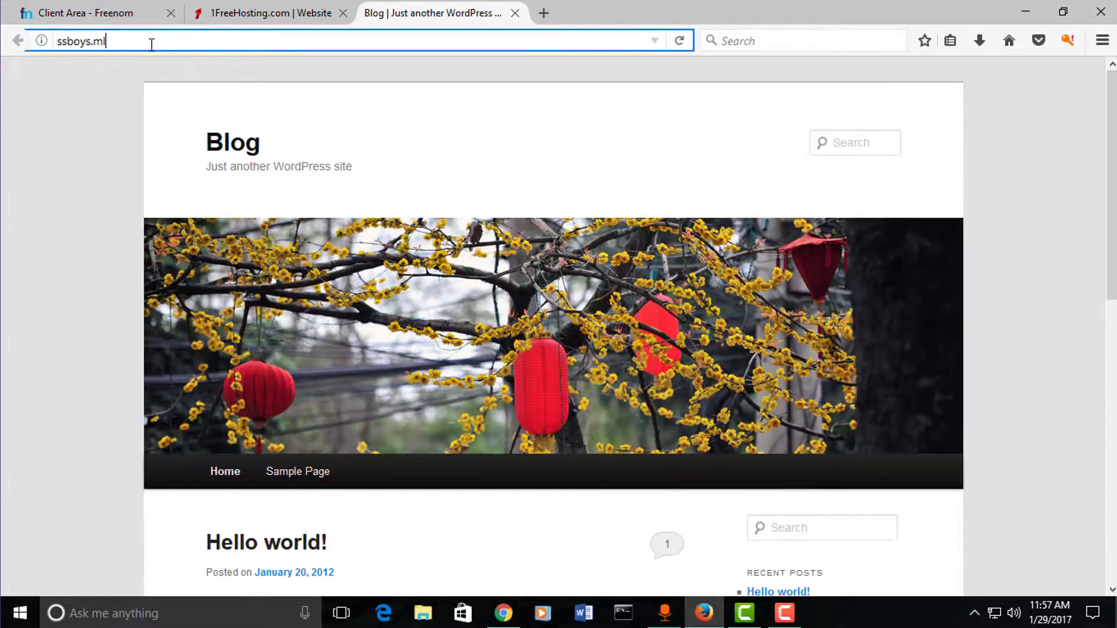
pyautogui.moveTo(152, 44); pyautogui.dragTo(61, 51)
pyautogui.click(116, 43)
pyautogui.moveTo(157, 43); pyautogui.dragTo(58, 44)
pyautogui.click(171, 45)
# Step: Scroll through the new blog's Hello world! post and sidebar
pyautogui.scroll(-5, 481, 266)
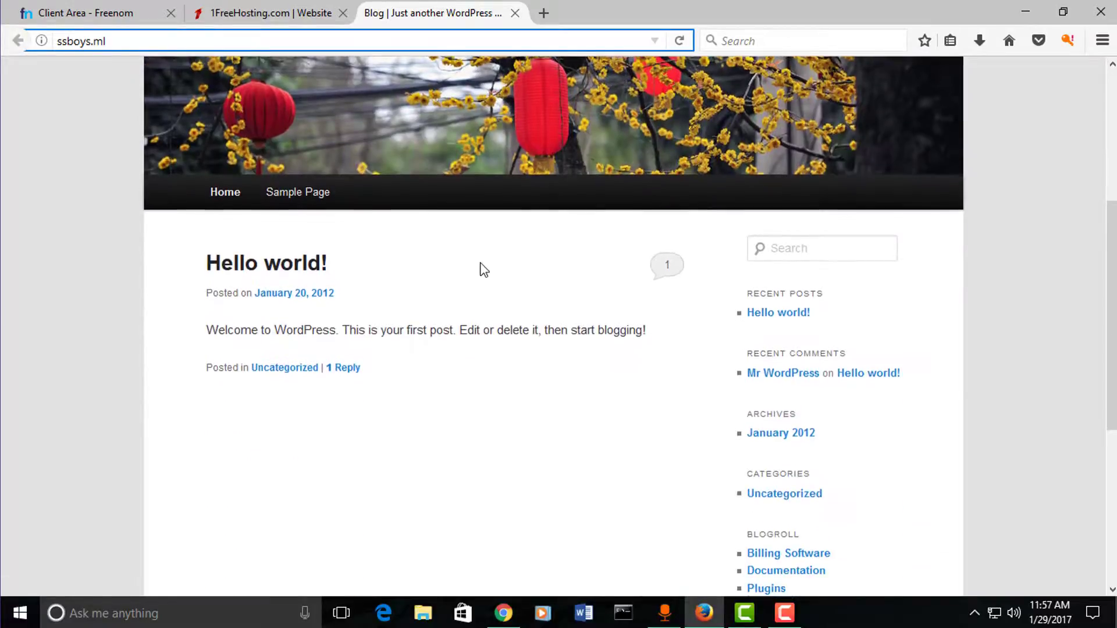
pyautogui.scroll(5, 481, 267)
pyautogui.scroll(-5, 604, 215)
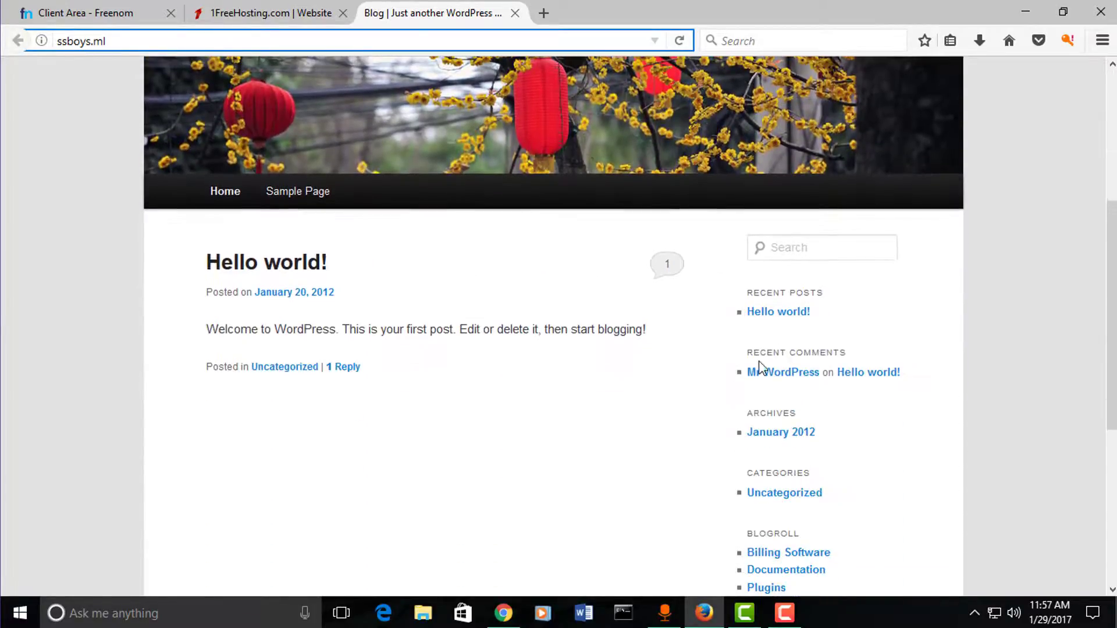
pyautogui.scroll(3, 361, 255)
pyautogui.scroll(2, 361, 255)
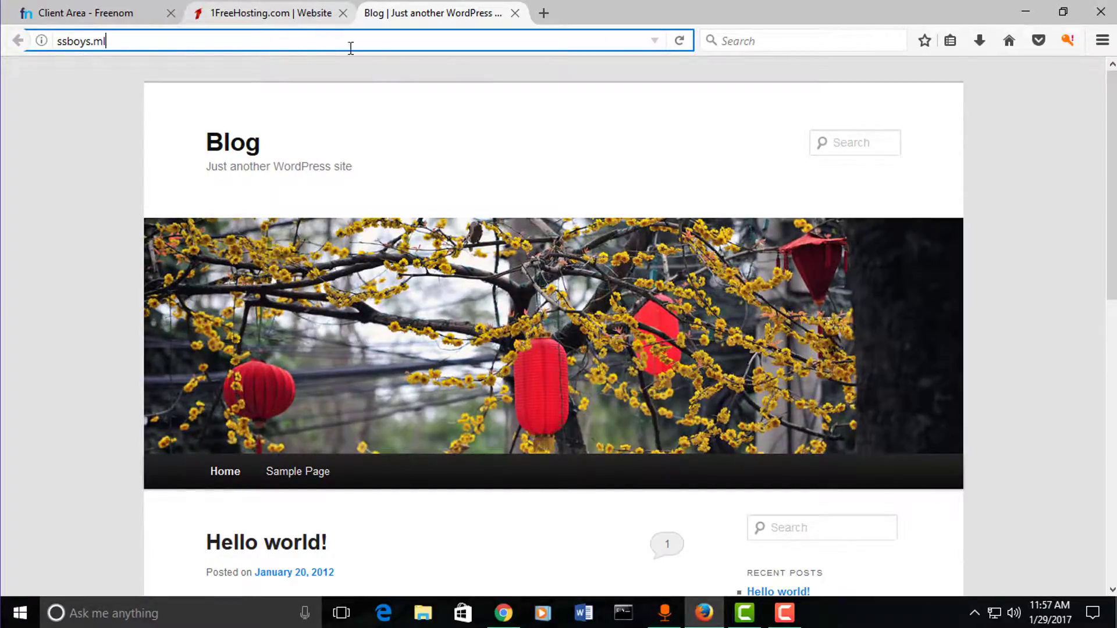
pyautogui.scroll(-3, 390, 271)
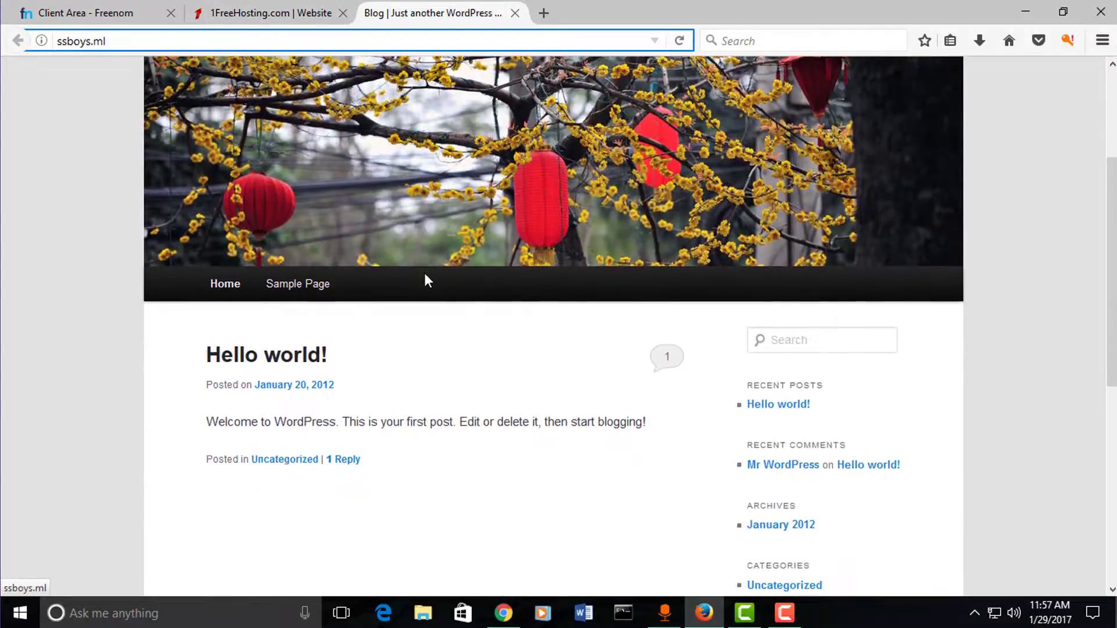
pyautogui.scroll(-1, 428, 281)
# Step: From the installer details, open the WordPress admin area and close the earlier blog page
pyautogui.click(296, 14)
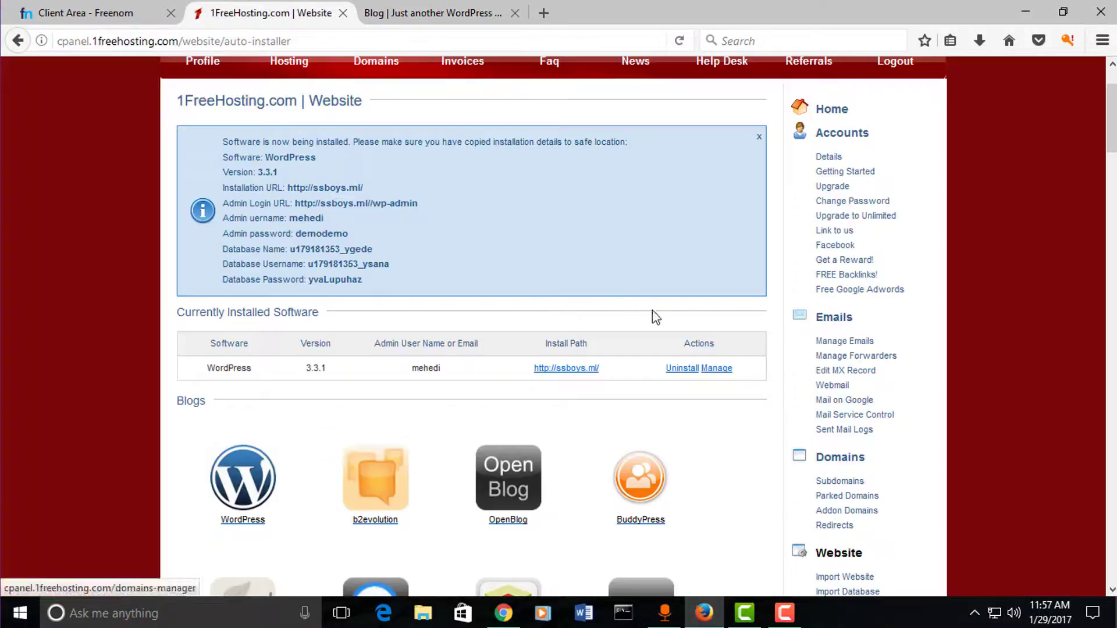
pyautogui.scroll(2, 439, 326)
pyautogui.scroll(-2, 444, 336)
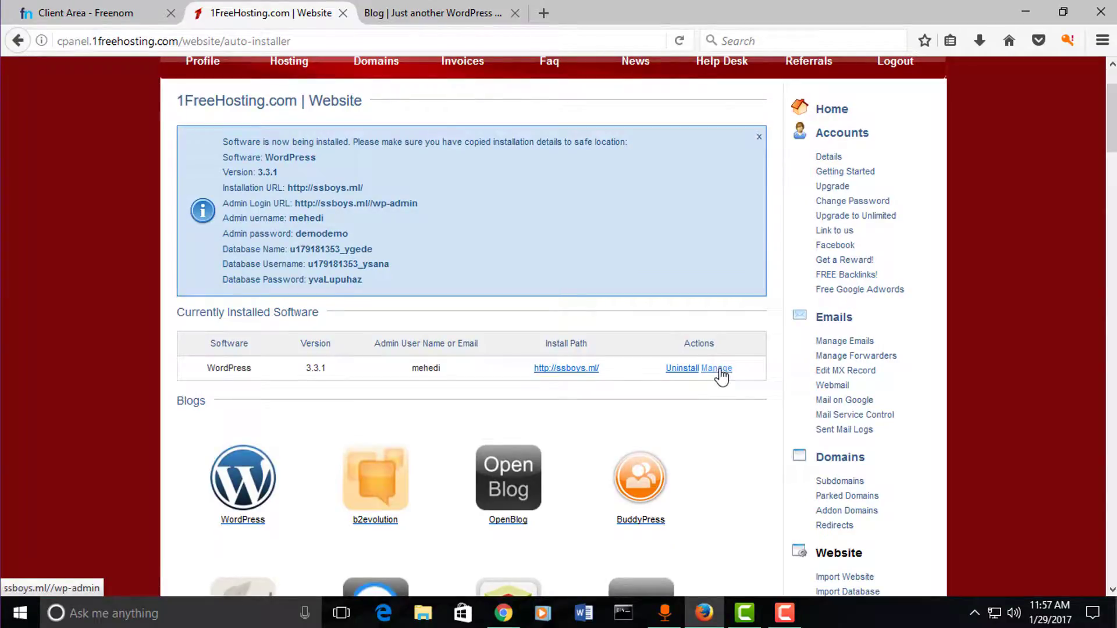
pyautogui.click(722, 375)
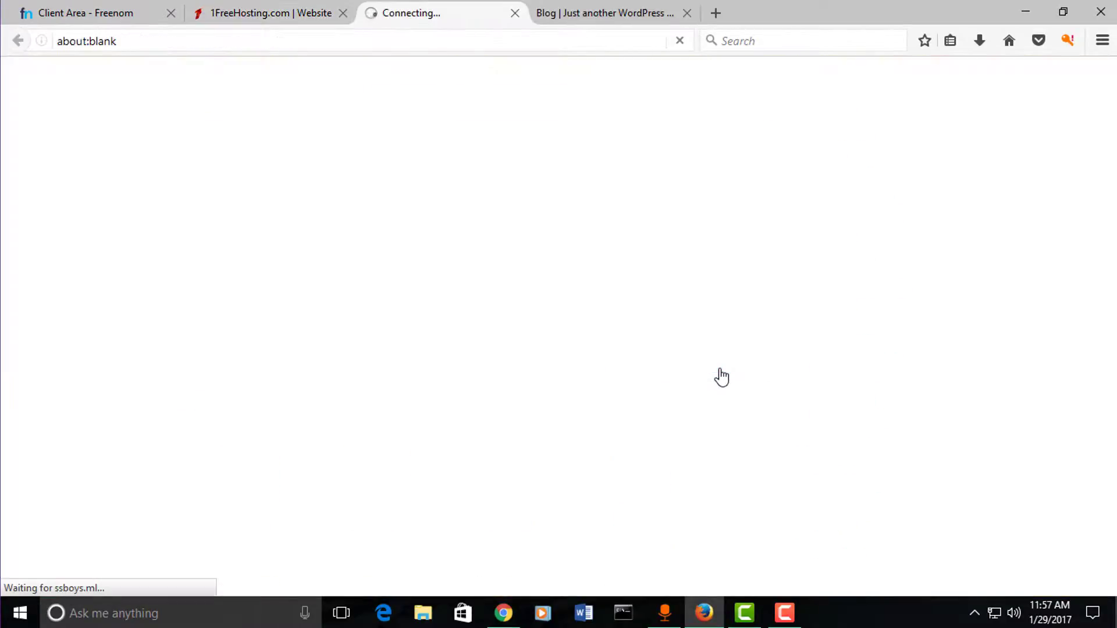
pyautogui.click(688, 13)
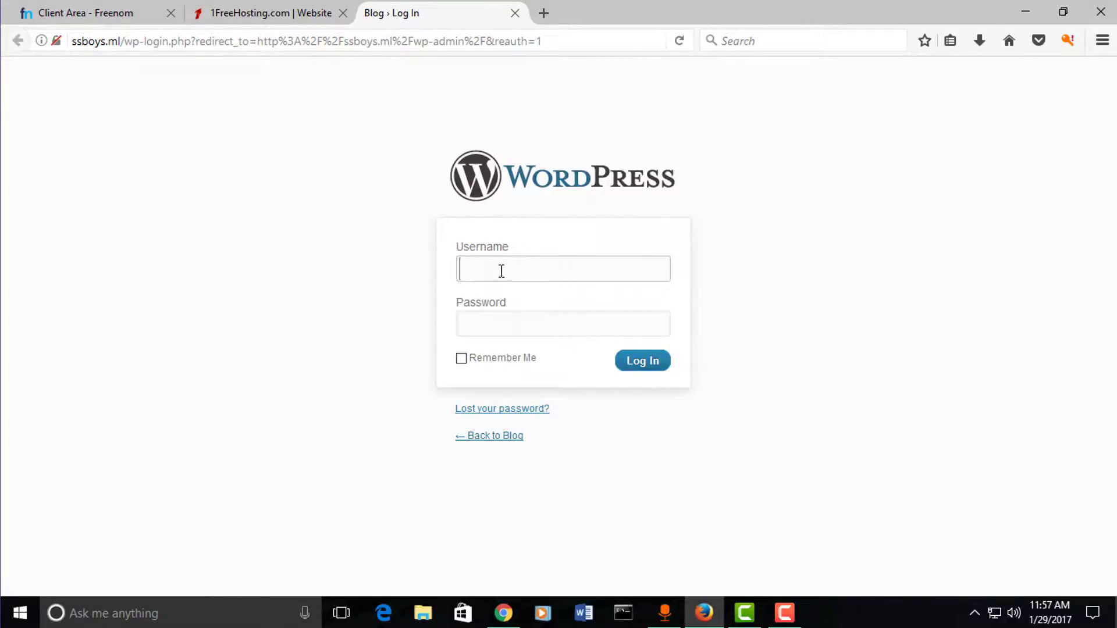
# Step: Copy the admin username from the install details, enter it and the password, and log in
pyautogui.click(260, 13)
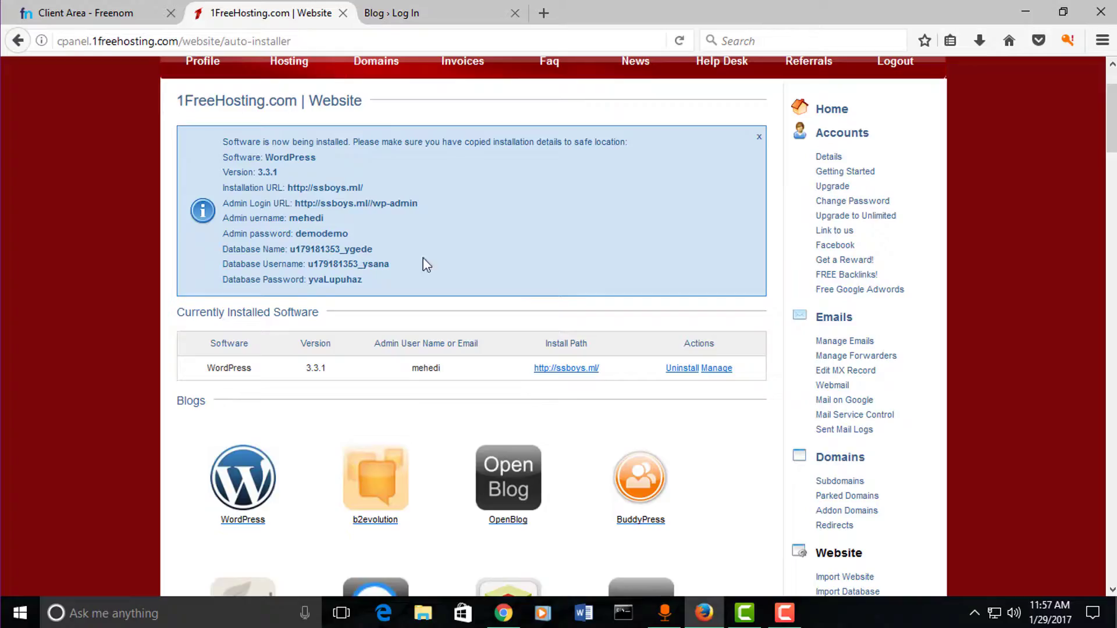
pyautogui.moveTo(453, 375); pyautogui.dragTo(360, 368)
pyautogui.click(434, 8)
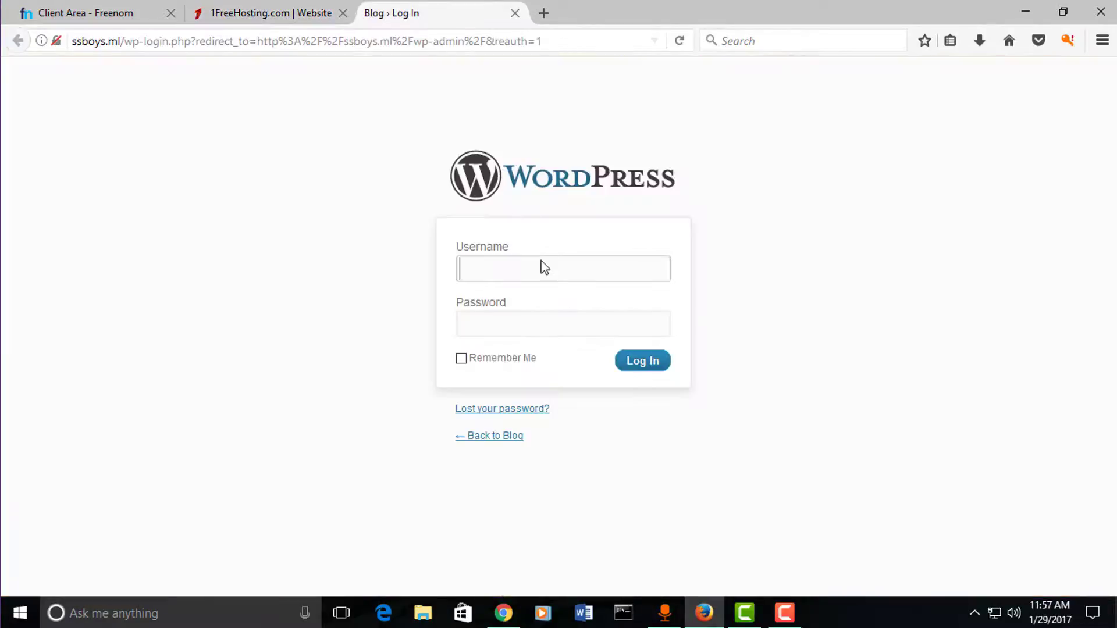
pyautogui.write('mehedi')
pyautogui.click(561, 313)
pyautogui.write('●●●')
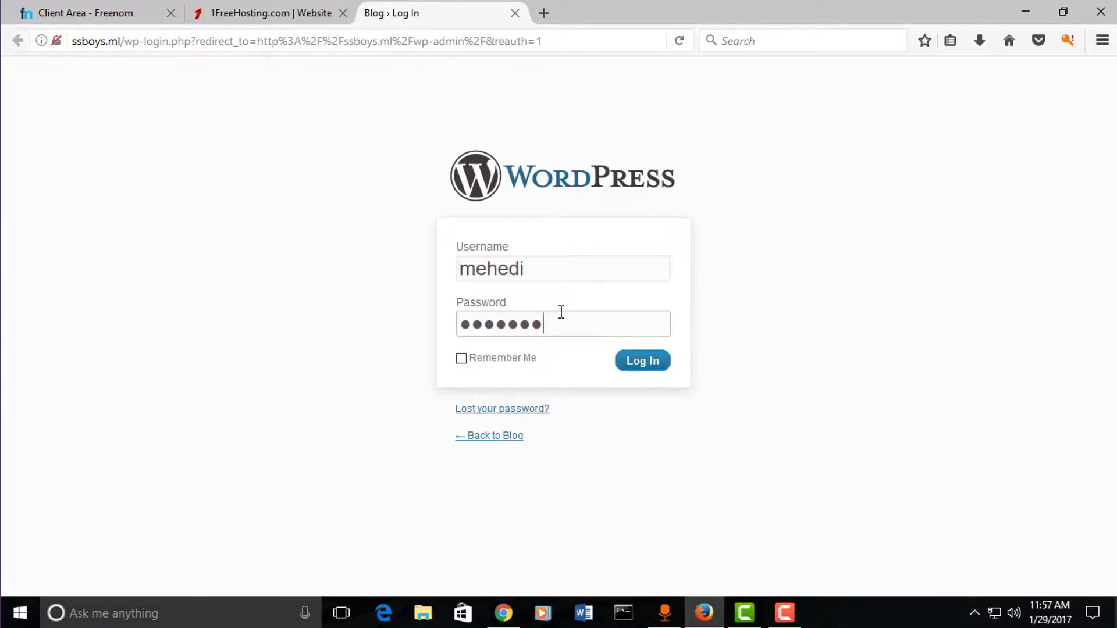
pyautogui.click(470, 357)
pyautogui.click(487, 357)
pyautogui.click(643, 365)
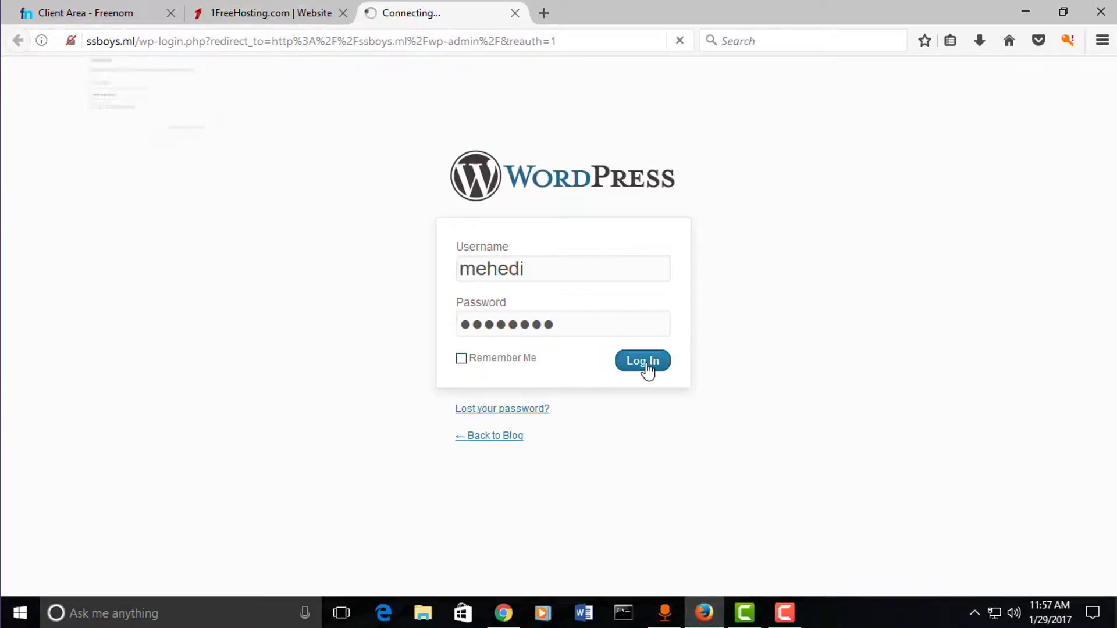
# Step: Dismiss the save-login prompt and open Visit Site in a new tab
pyautogui.click(333, 66)
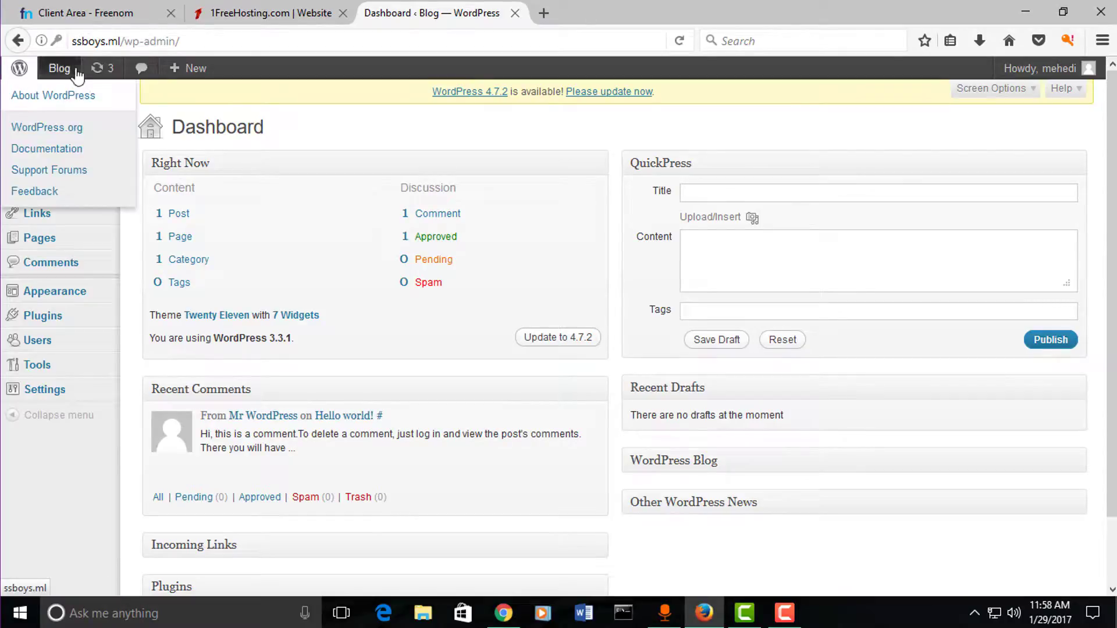
pyautogui.moveTo(65, 76)
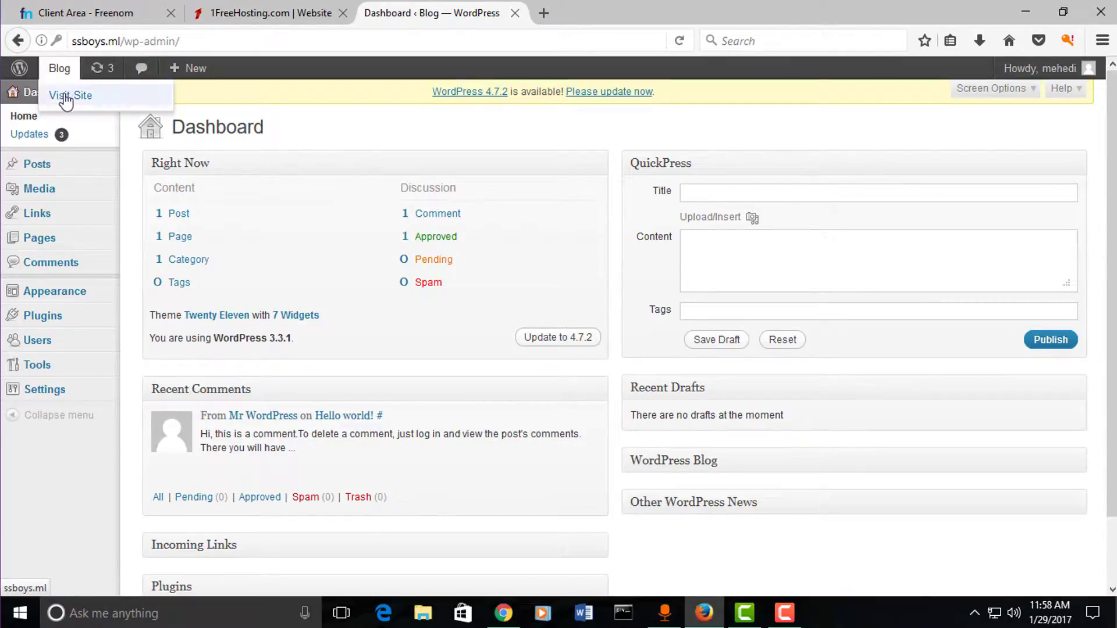
pyautogui.rightClick(69, 95)
pyautogui.click(125, 106)
pyautogui.click(541, 13)
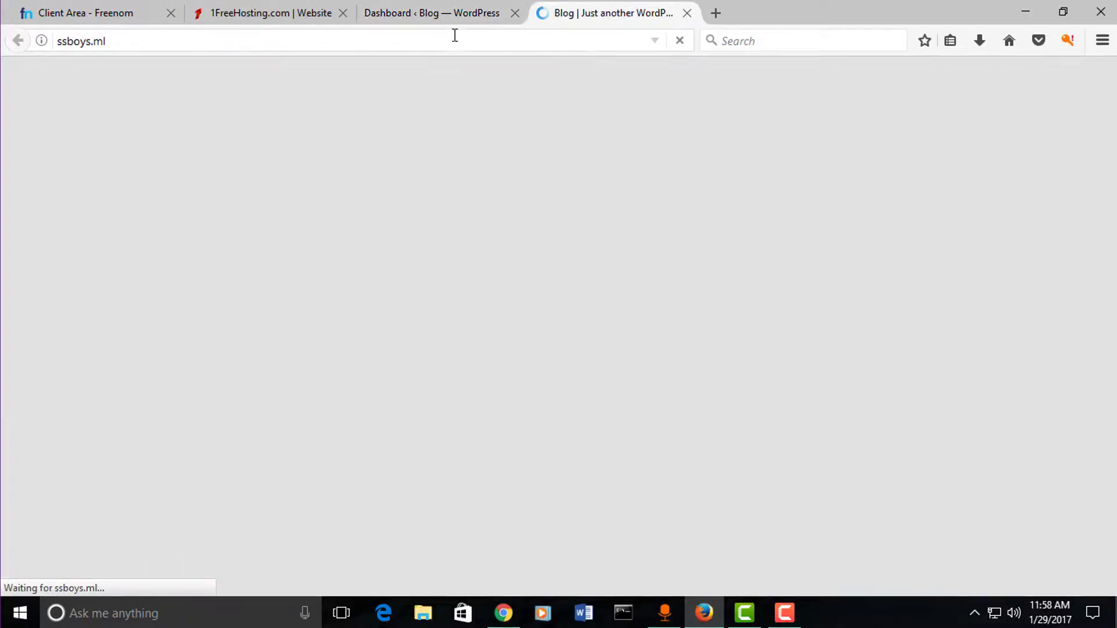
# Step: Scroll up and down the live blog's front page showing only Hello world!
pyautogui.scroll(-6, 511, 252)
pyautogui.scroll(4, 506, 271)
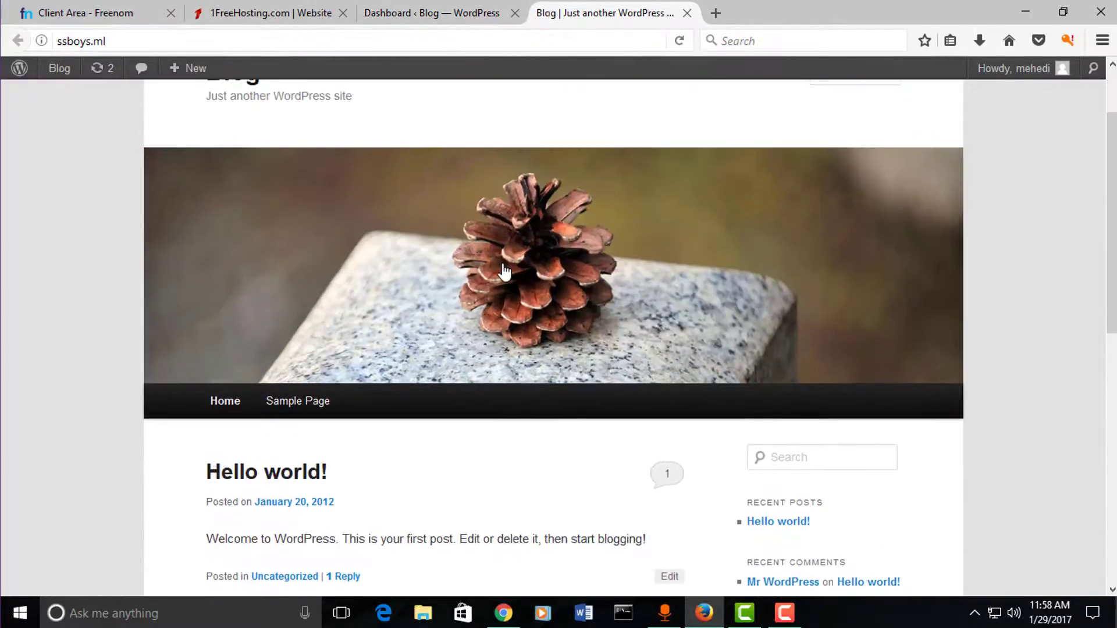
pyautogui.scroll(-8, 506, 274)
pyautogui.scroll(6, 515, 278)
pyautogui.scroll(3, 518, 278)
pyautogui.scroll(-4, 513, 297)
pyautogui.scroll(4, 361, 320)
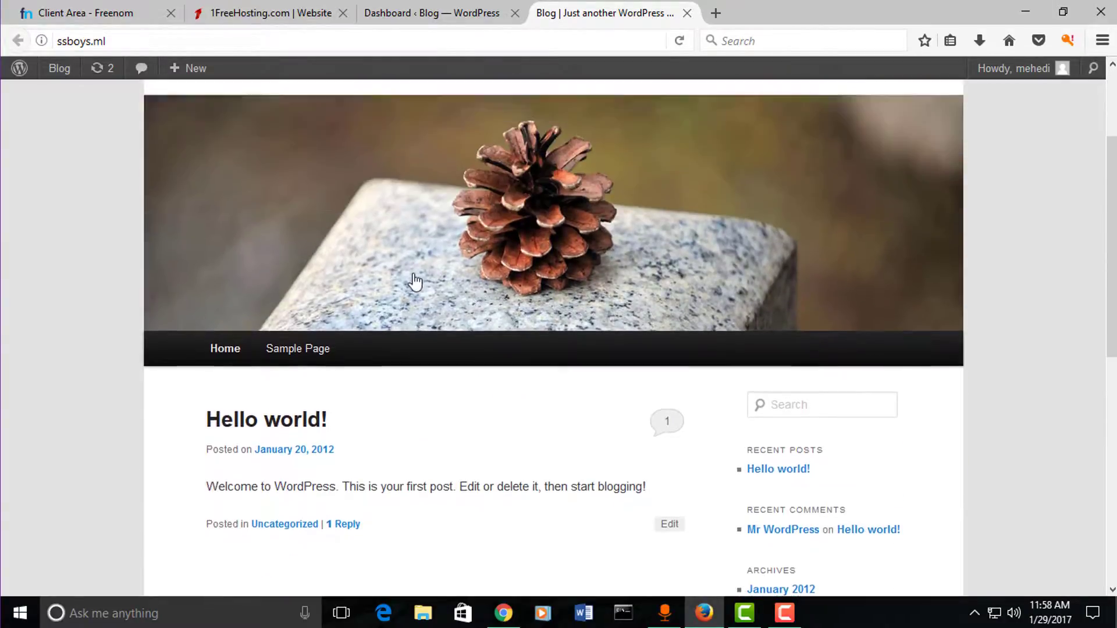
pyautogui.scroll(-5, 420, 262)
pyautogui.scroll(6, 426, 209)
pyautogui.scroll(-6, 425, 188)
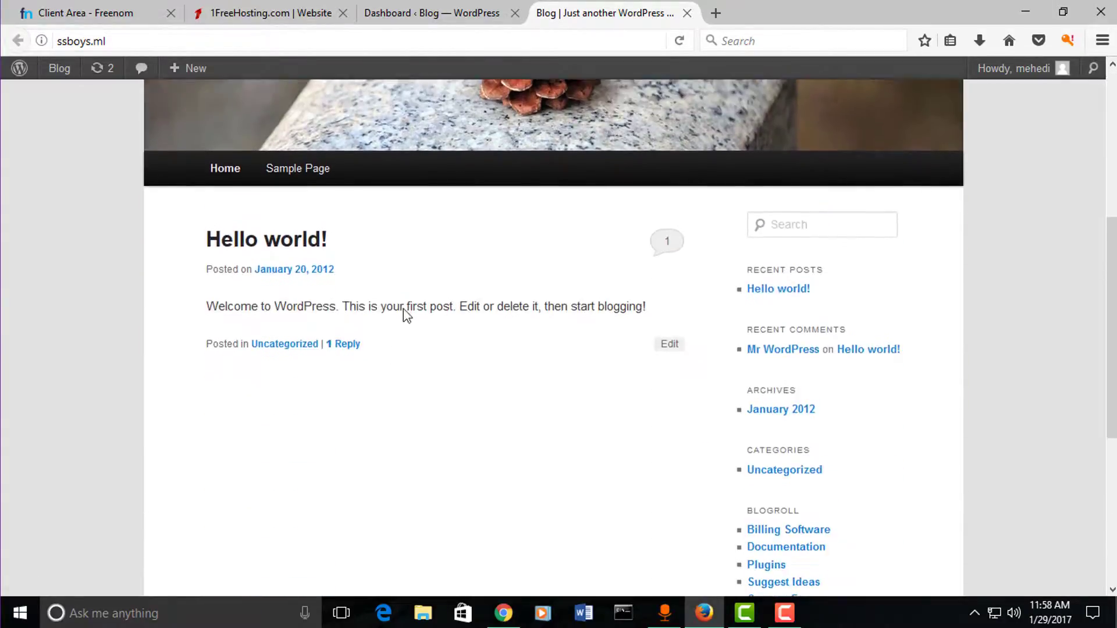
pyautogui.scroll(6, 399, 229)
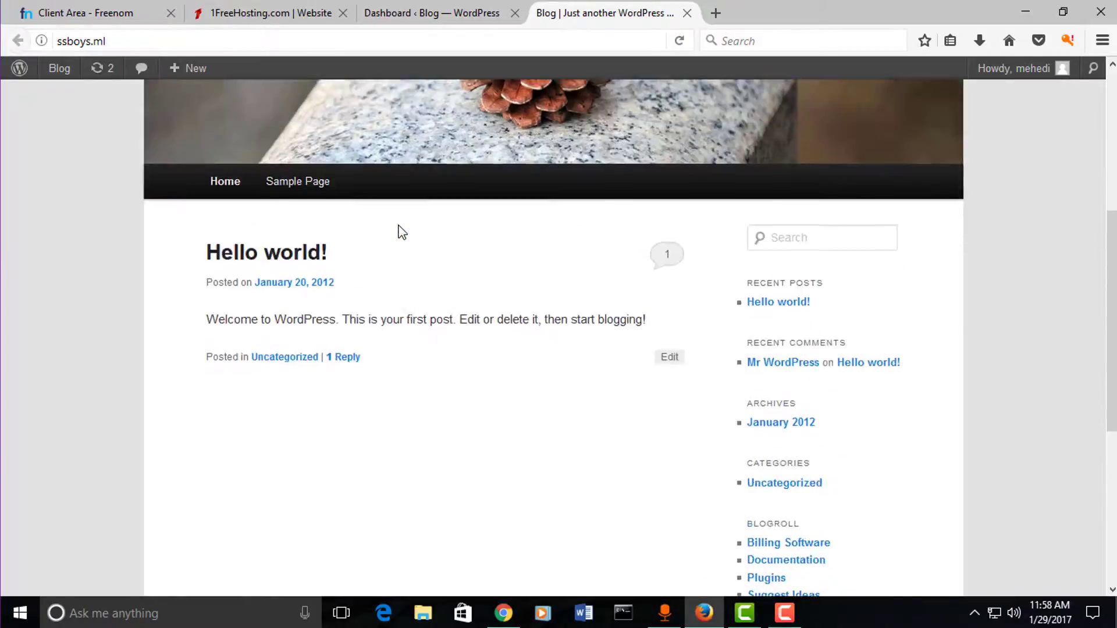
pyautogui.scroll(-3, 438, 303)
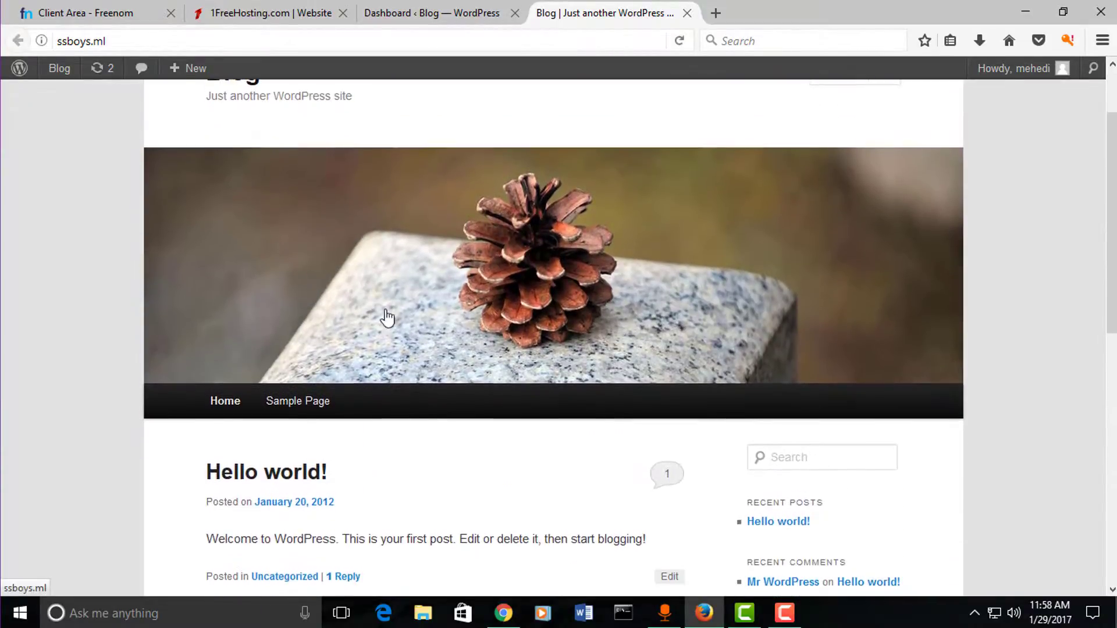
pyautogui.scroll(3, 359, 454)
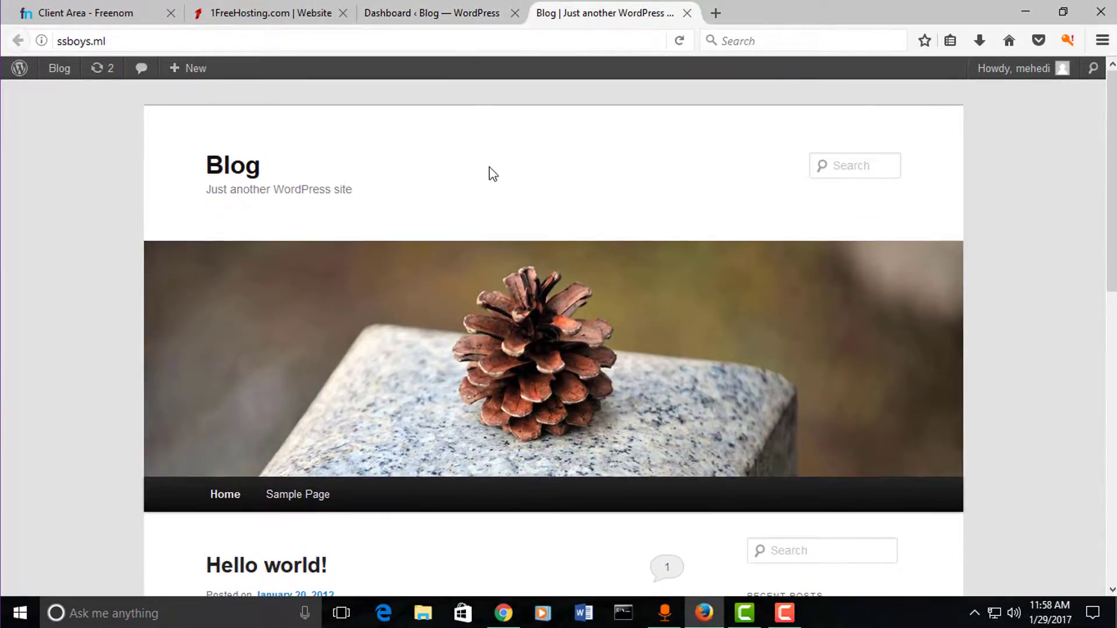
pyautogui.scroll(-3, 488, 185)
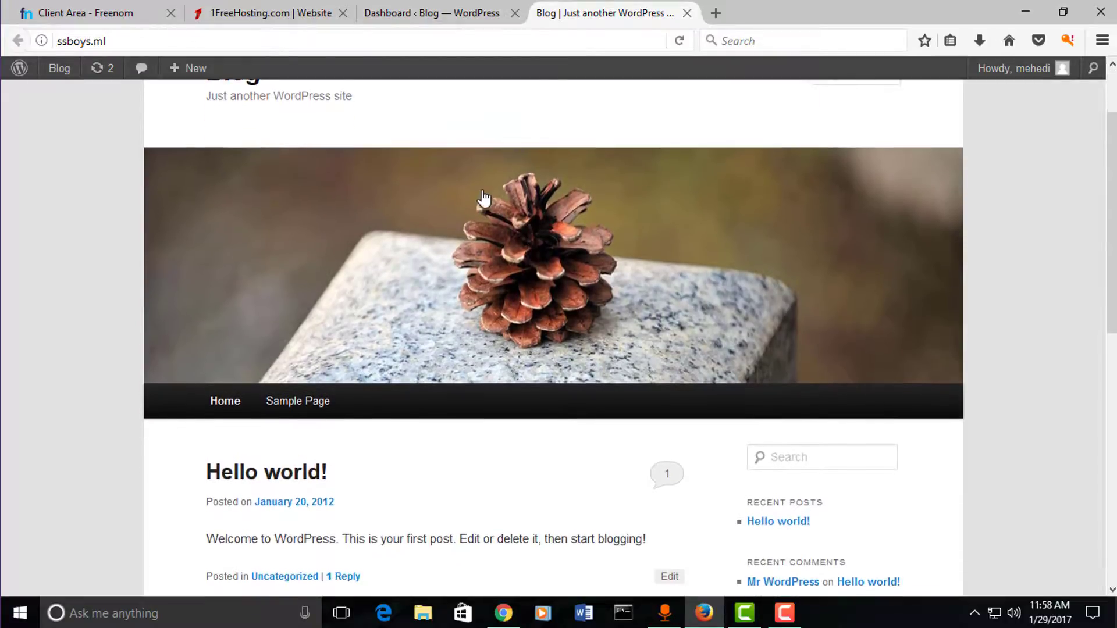
pyautogui.scroll(3, 363, 328)
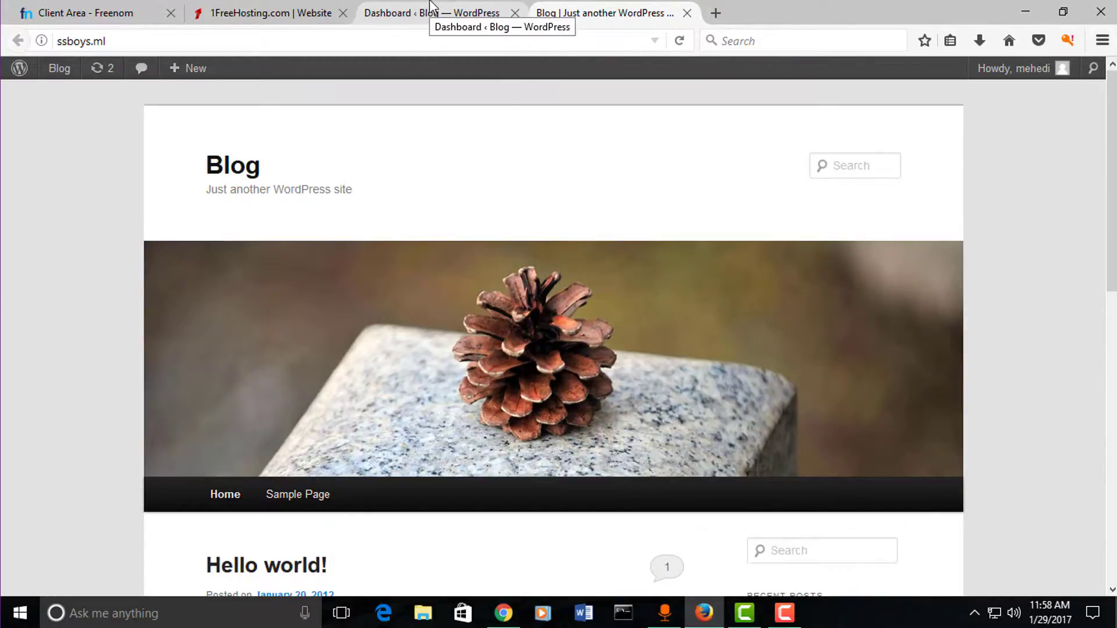
# Step: Write and publish a post titled 'Free website creating' with placeholder body text
pyautogui.click(431, 5)
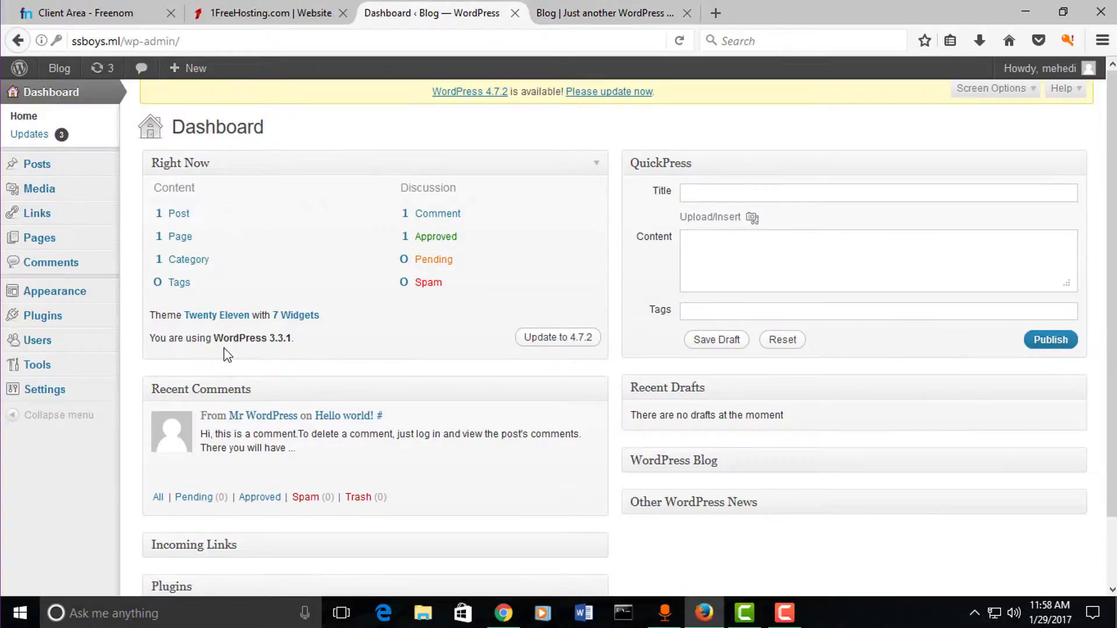
pyautogui.click(36, 164)
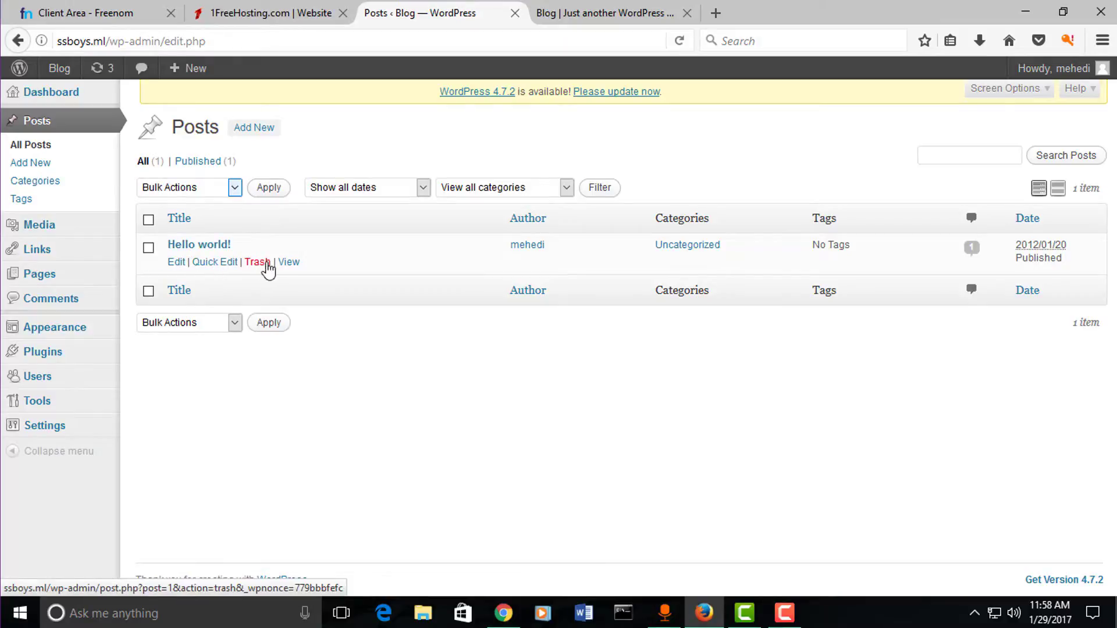
pyautogui.moveTo(187, 68)
pyautogui.click(185, 97)
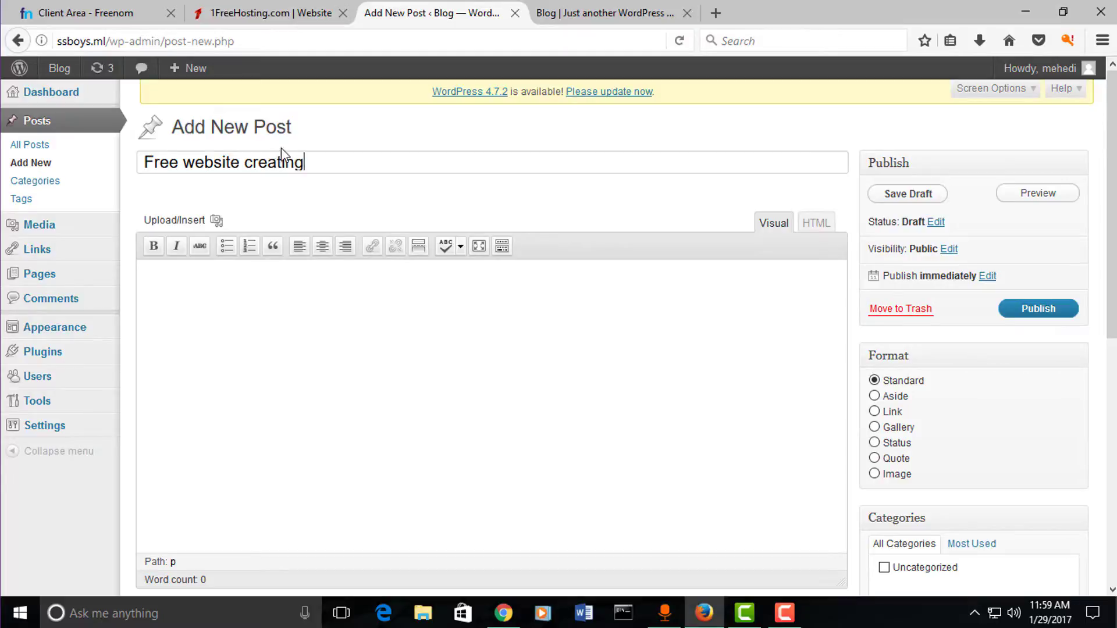
pyautogui.click(383, 372)
pyautogui.write('sdhahdajdkljasdkl la jdlkajdlkjalksdja;ljdkla dasjdhjkas')
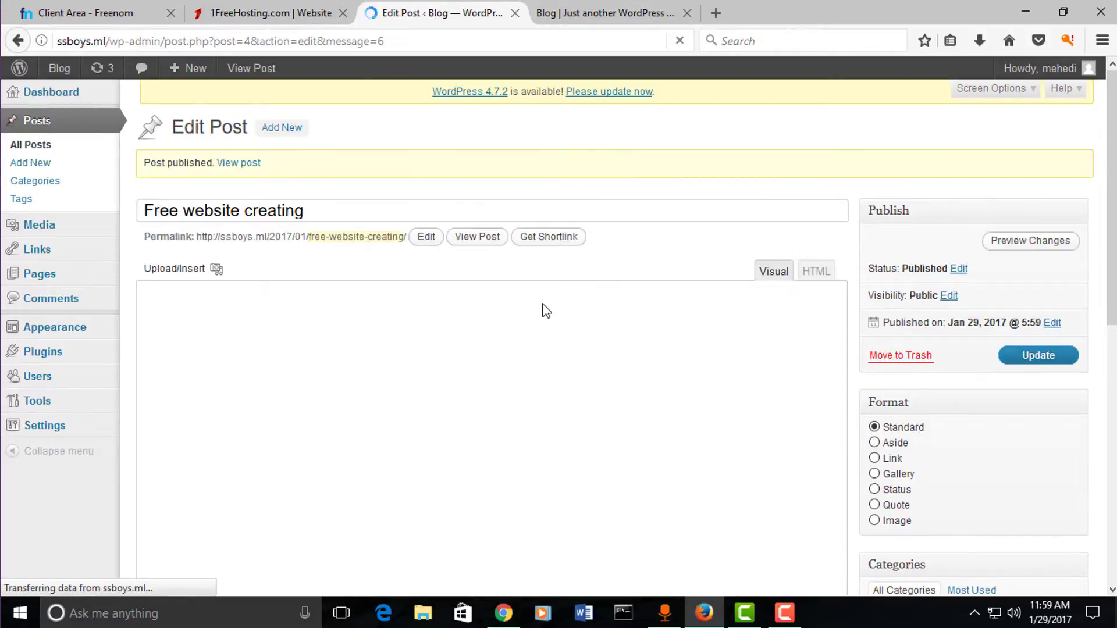
pyautogui.click(588, 11)
# Step: Reload the blog, view the new 'Free website creating' post, then close its tab
pyautogui.press('F5')
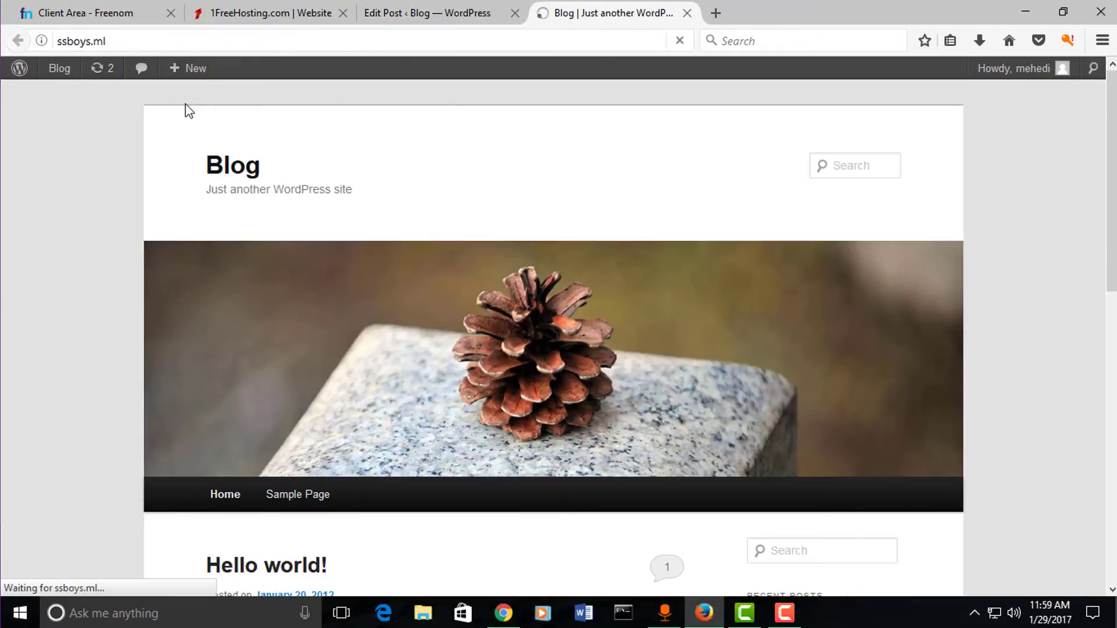
pyautogui.scroll(-5, 265, 302)
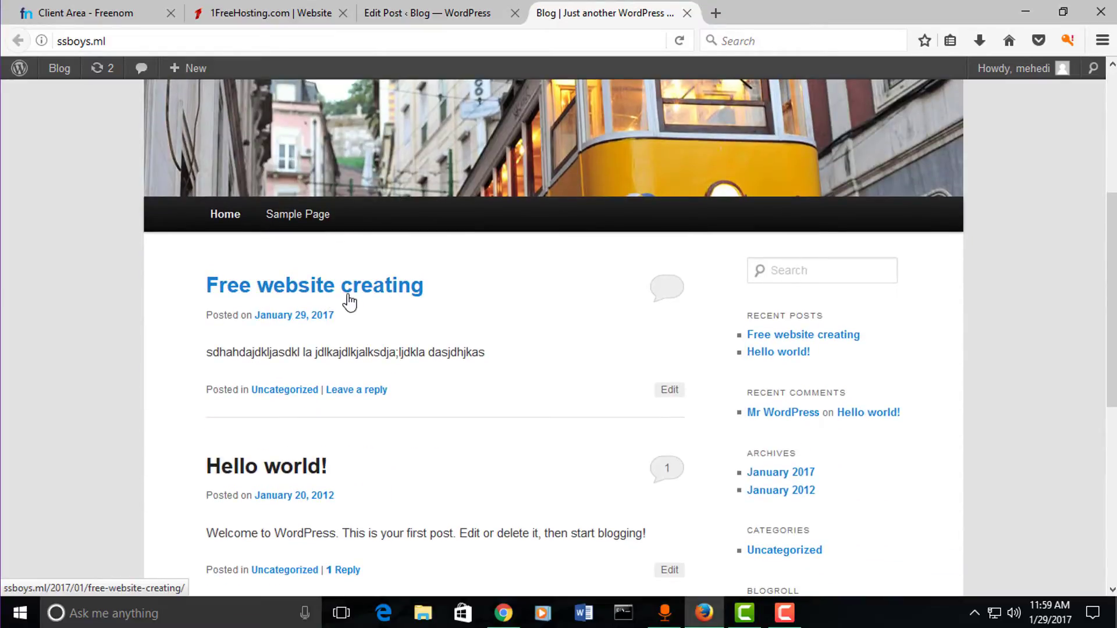
pyautogui.click(349, 303)
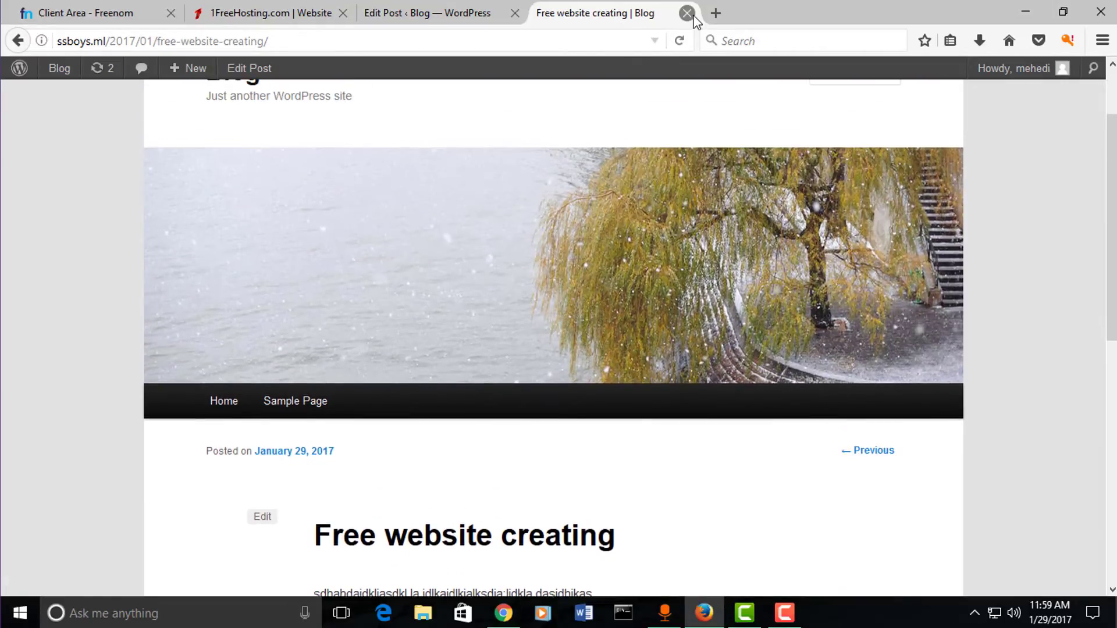
pyautogui.click(687, 13)
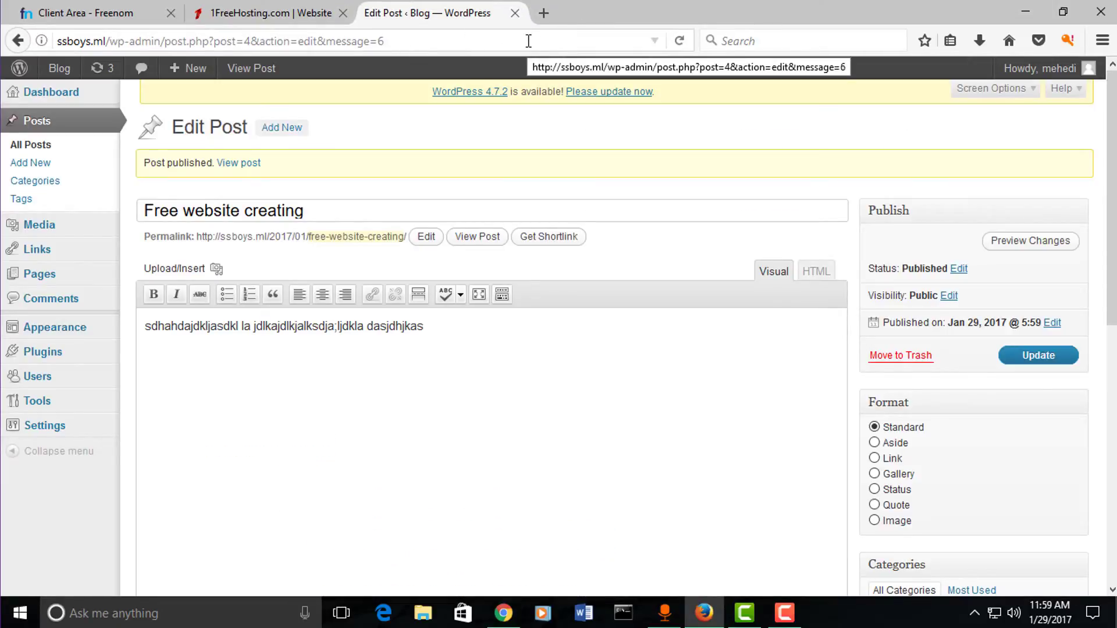
# Step: Open a new Firefox tab beside the WordPress tabs
pyautogui.click(546, 10)
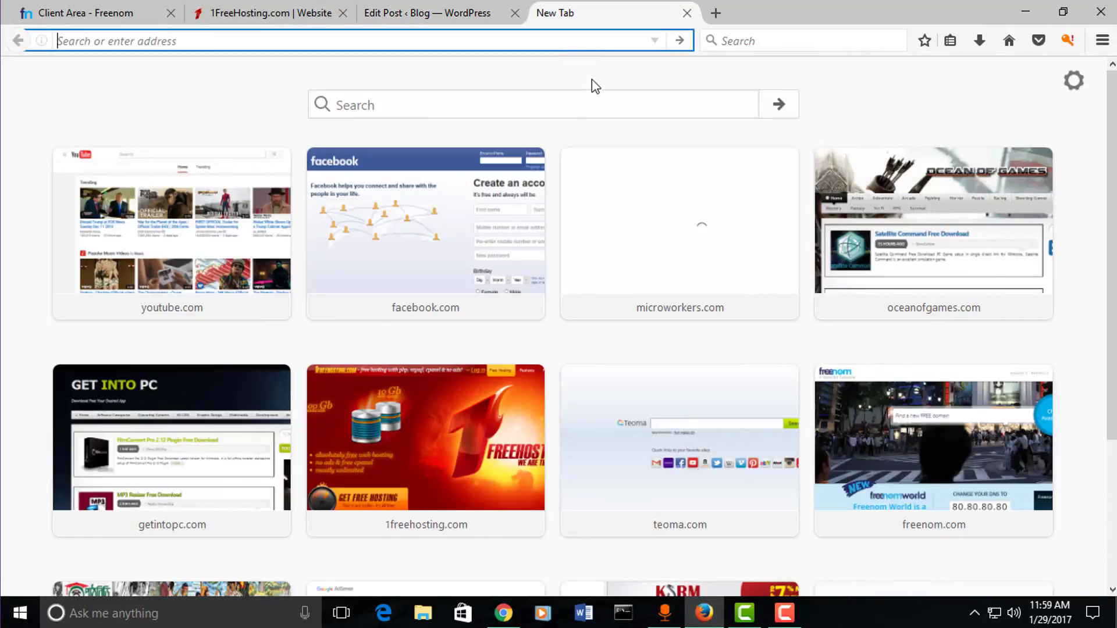